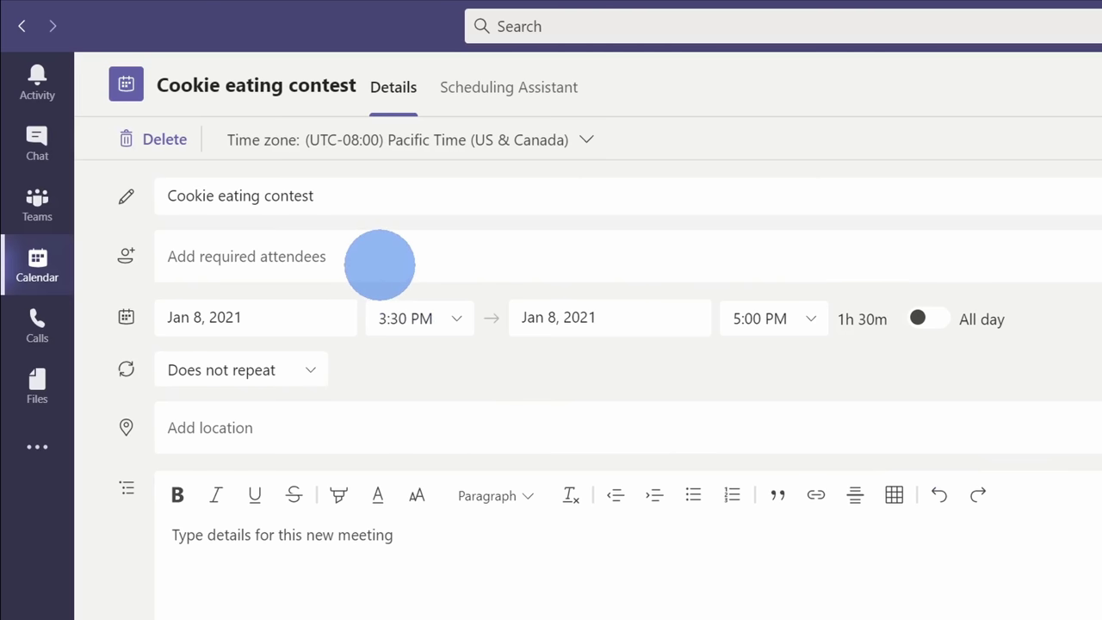
Step: Add KCC - Marketing Team as a required attendee by searching 'kcc'
left_click(376, 258)
type("adele")
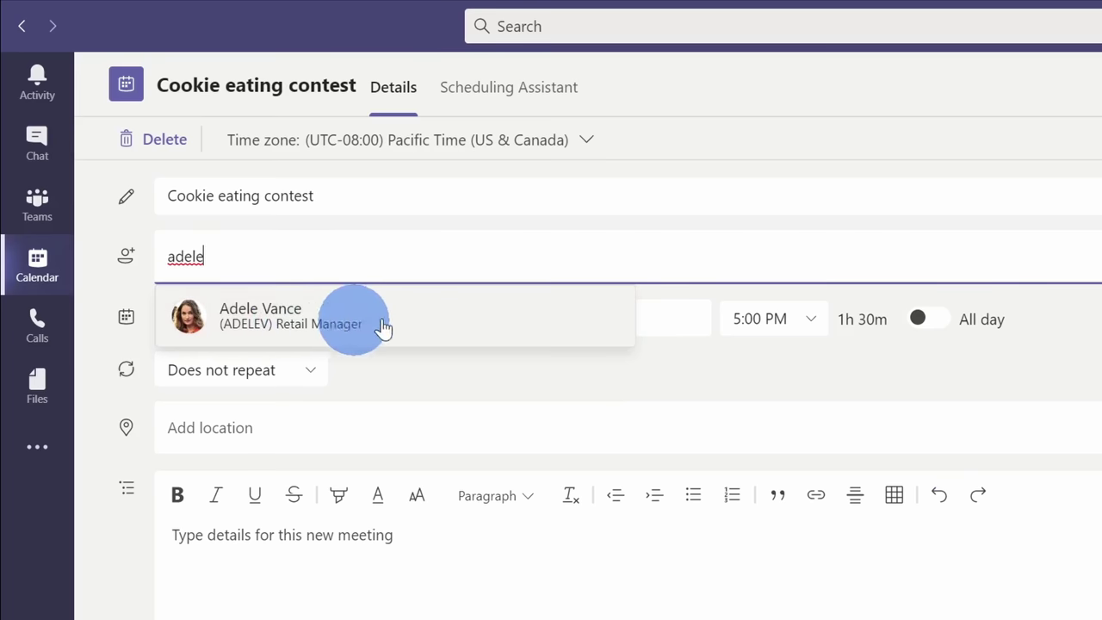
left_click_drag(733, 263, 76, 254)
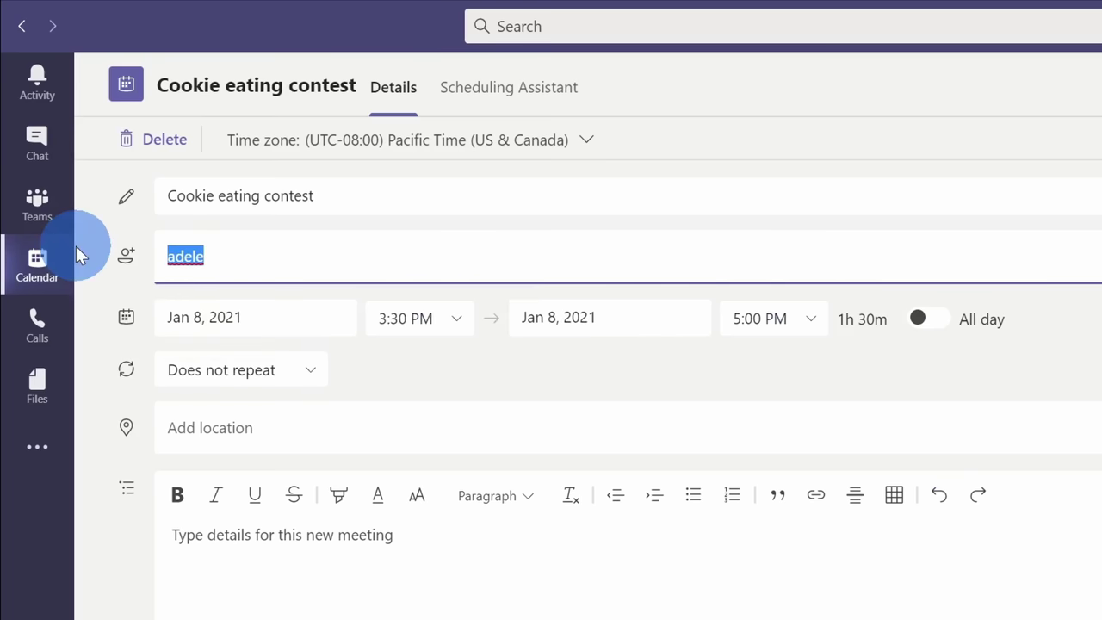
type("kcc")
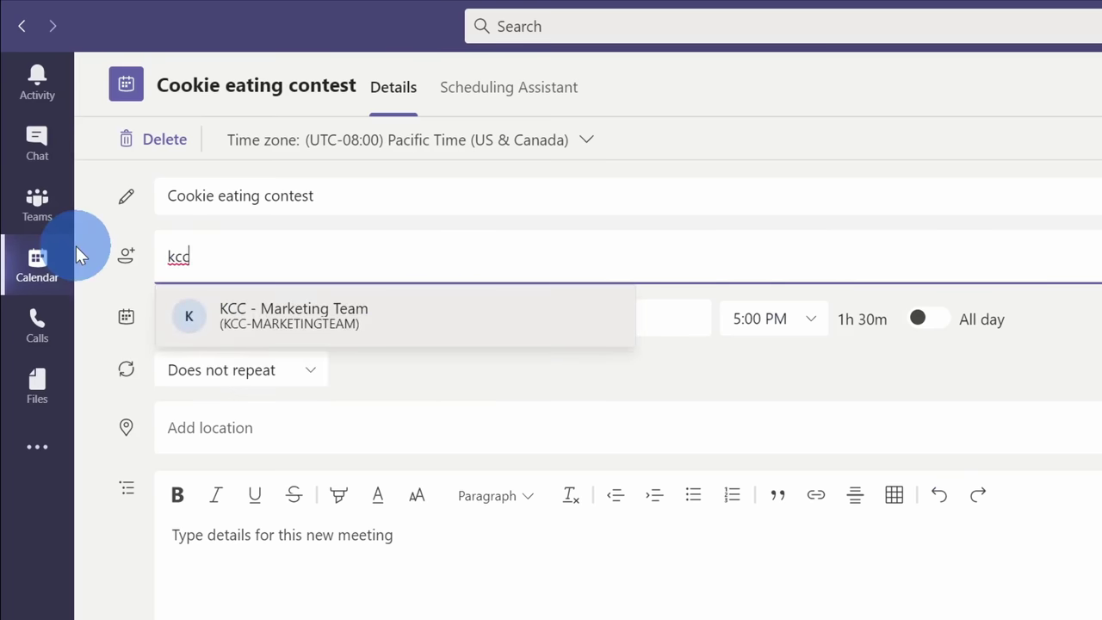
left_click(284, 310)
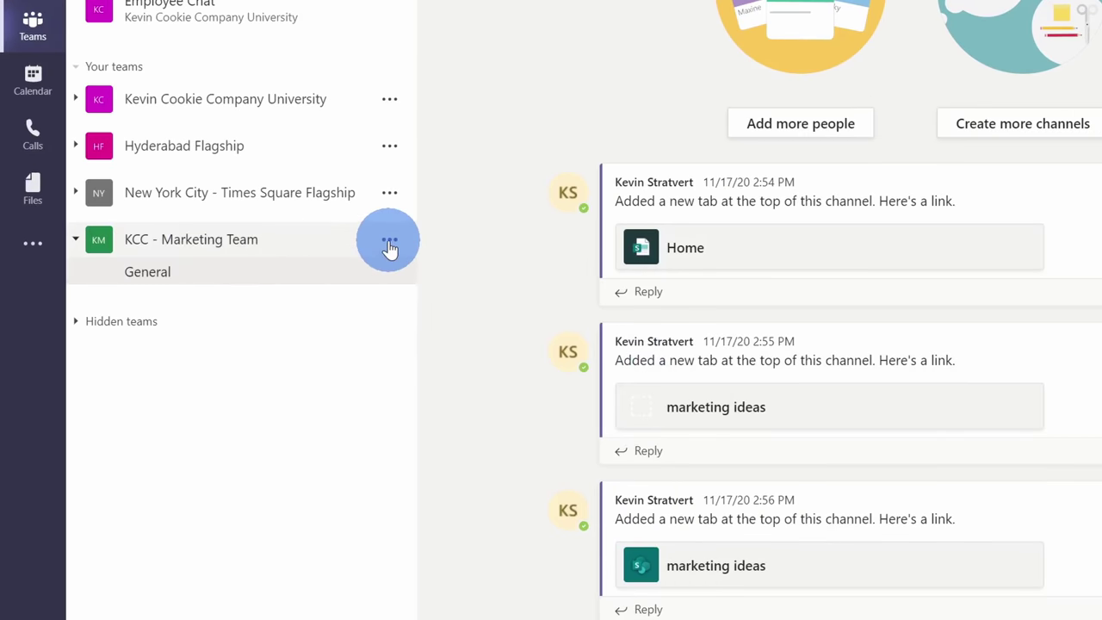
Step: Open Manage team for KCC - Marketing Team and expand Members and guests
left_click(390, 246)
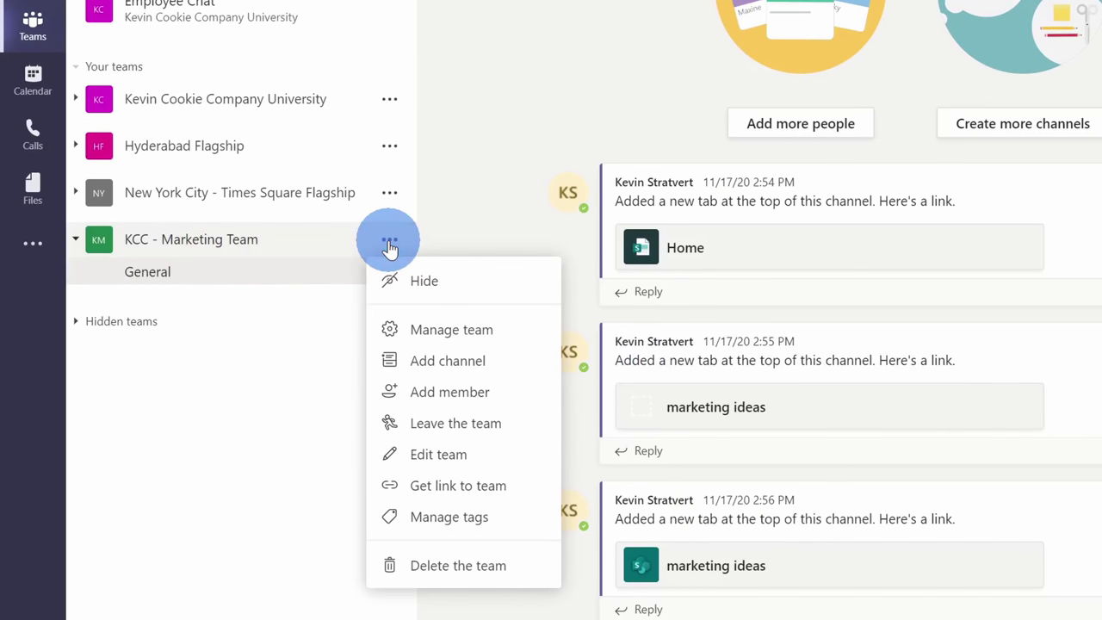
left_click(448, 330)
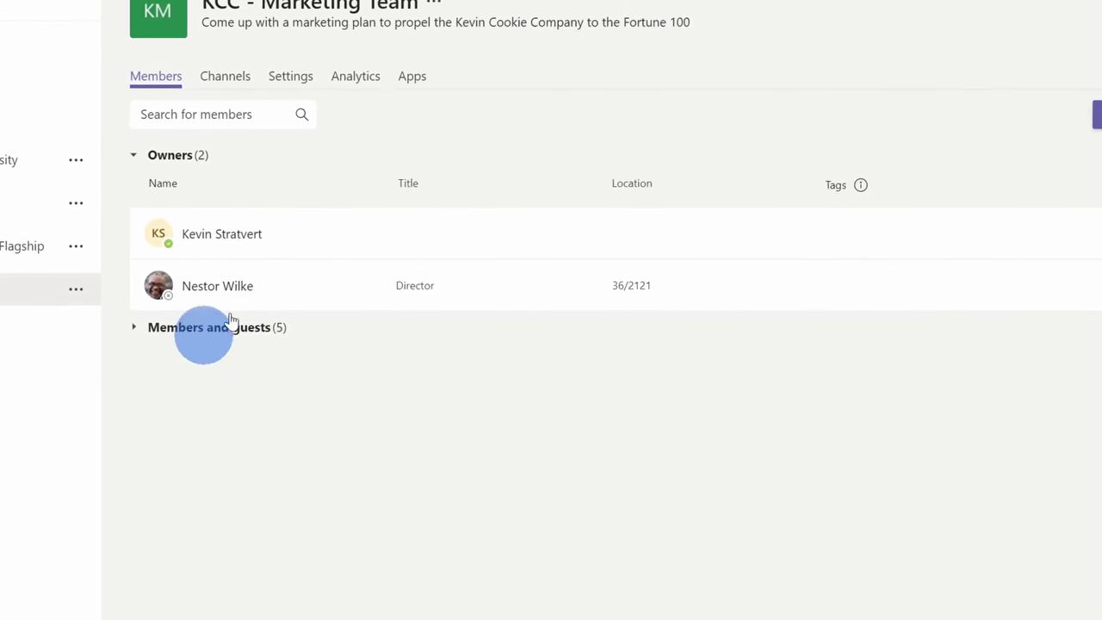
left_click(28, 343)
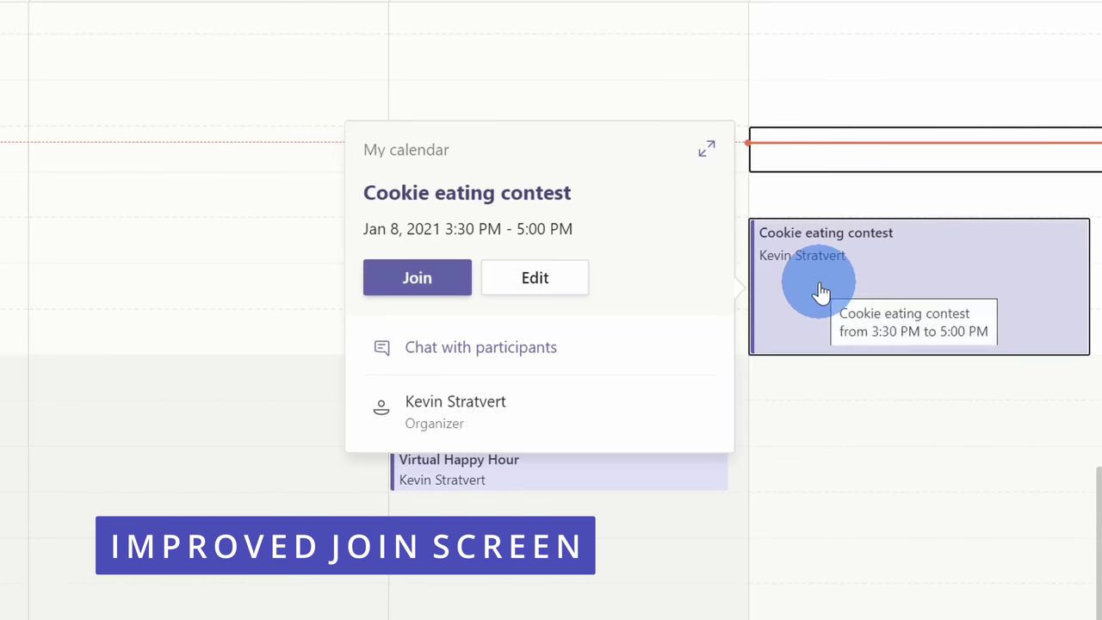
Step: Join the Cookie eating contest event from the Calendar to reach audio/video setup
left_click(430, 280)
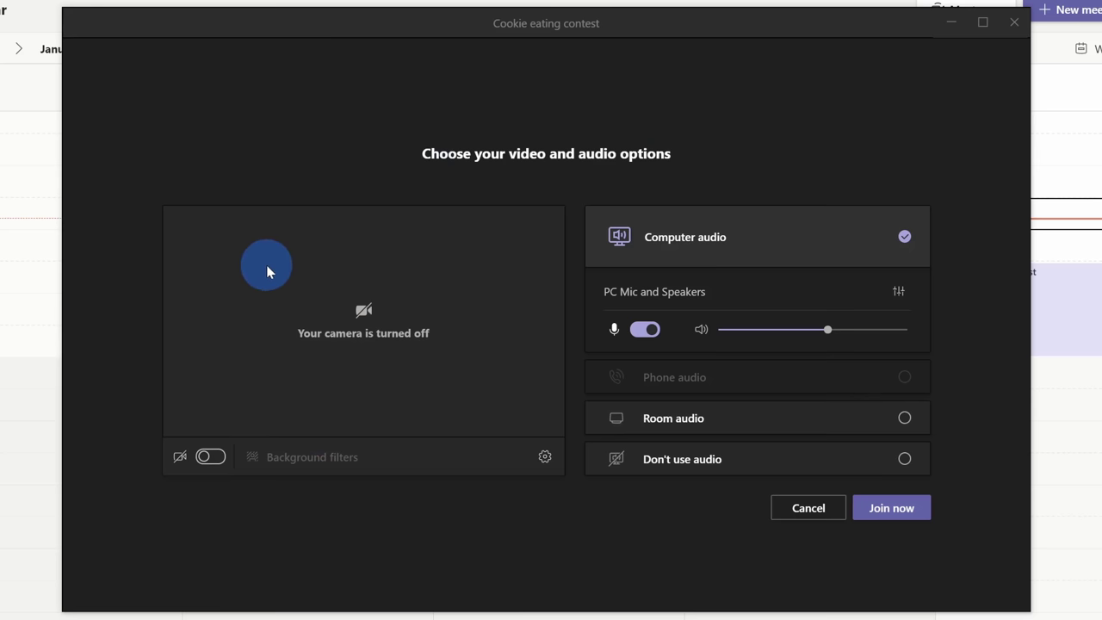
Step: Turn the camera on and apply the Blur background filter
left_click(211, 457)
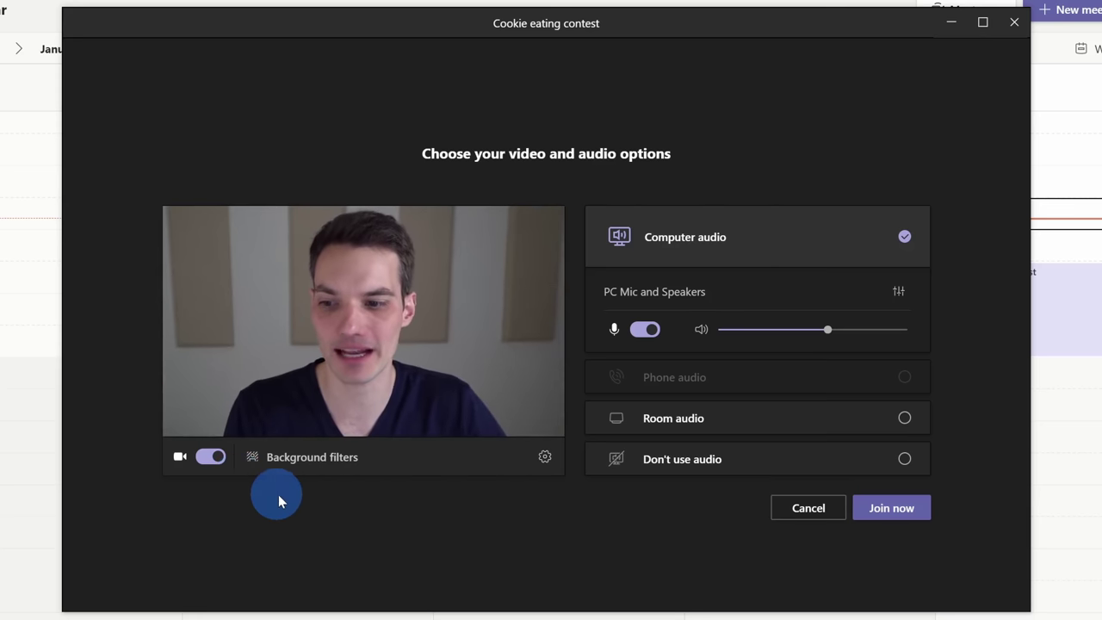
left_click(310, 471)
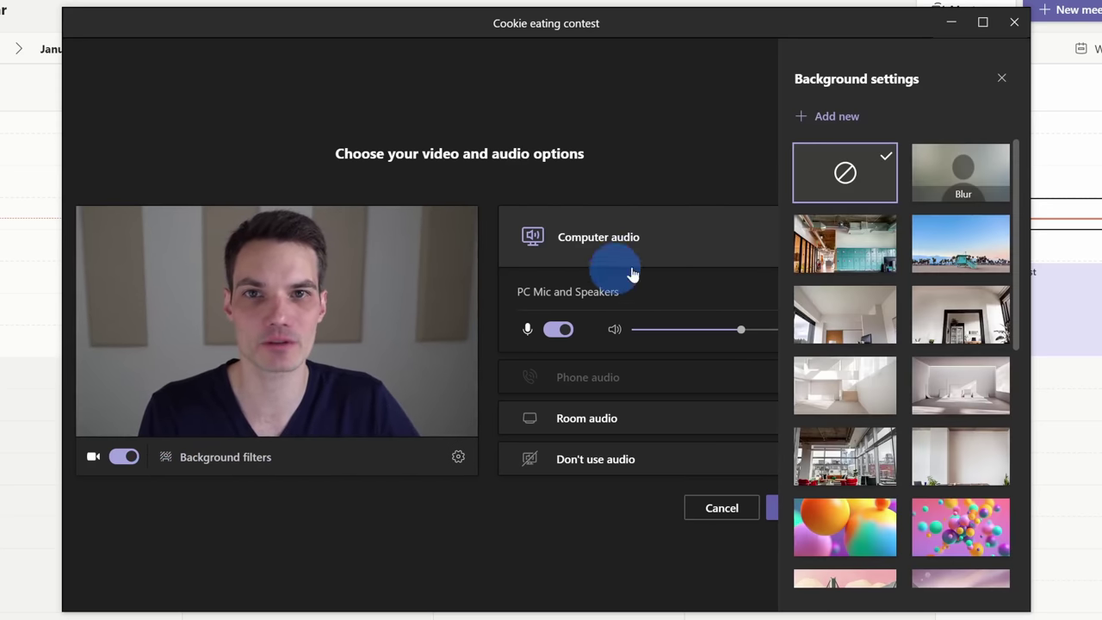
left_click(953, 173)
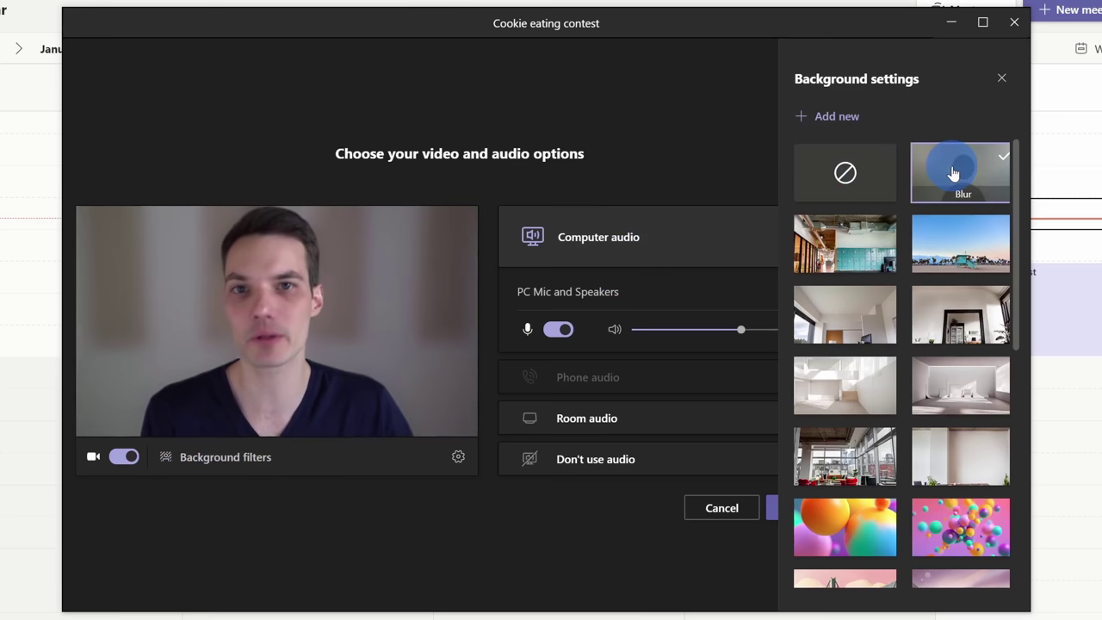
scroll(979, 241, "down", 6)
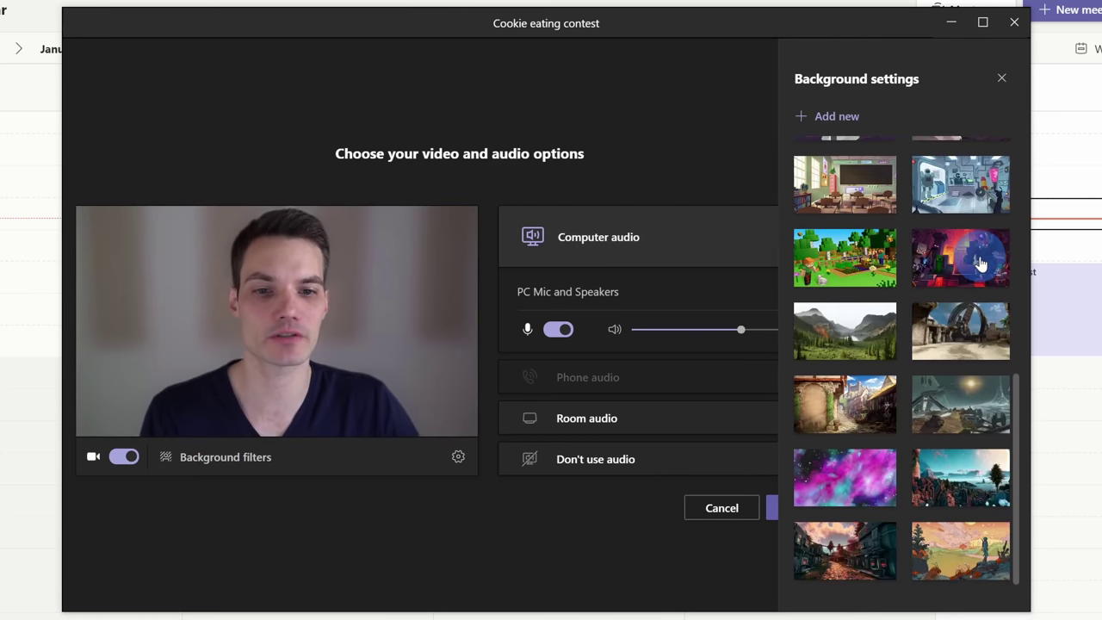
scroll(980, 269, "up", 6)
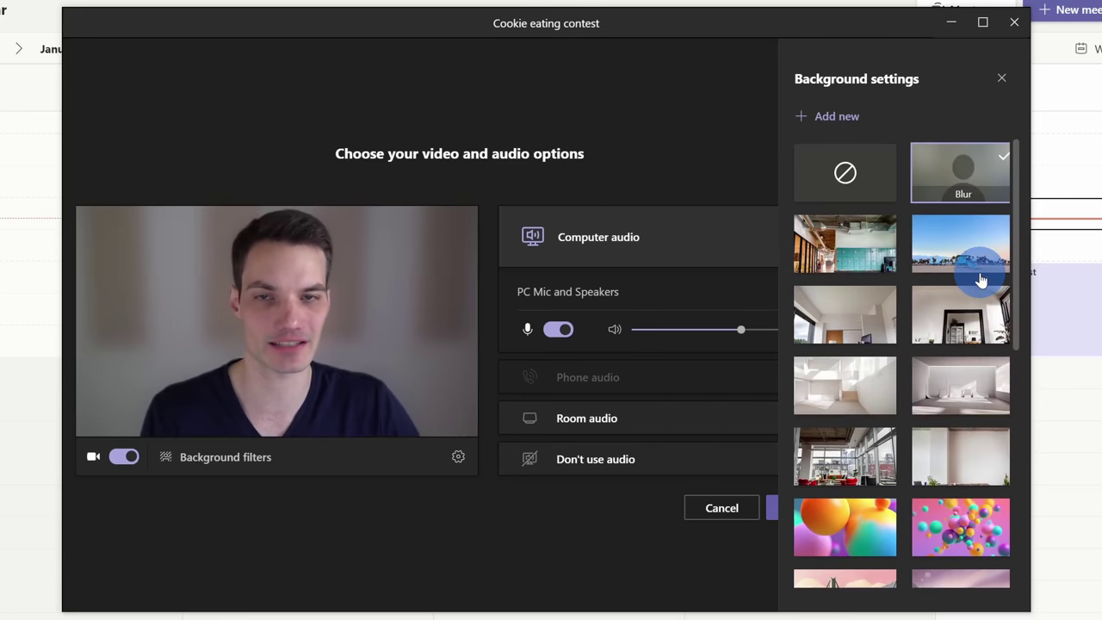
scroll(987, 250, "down", 6)
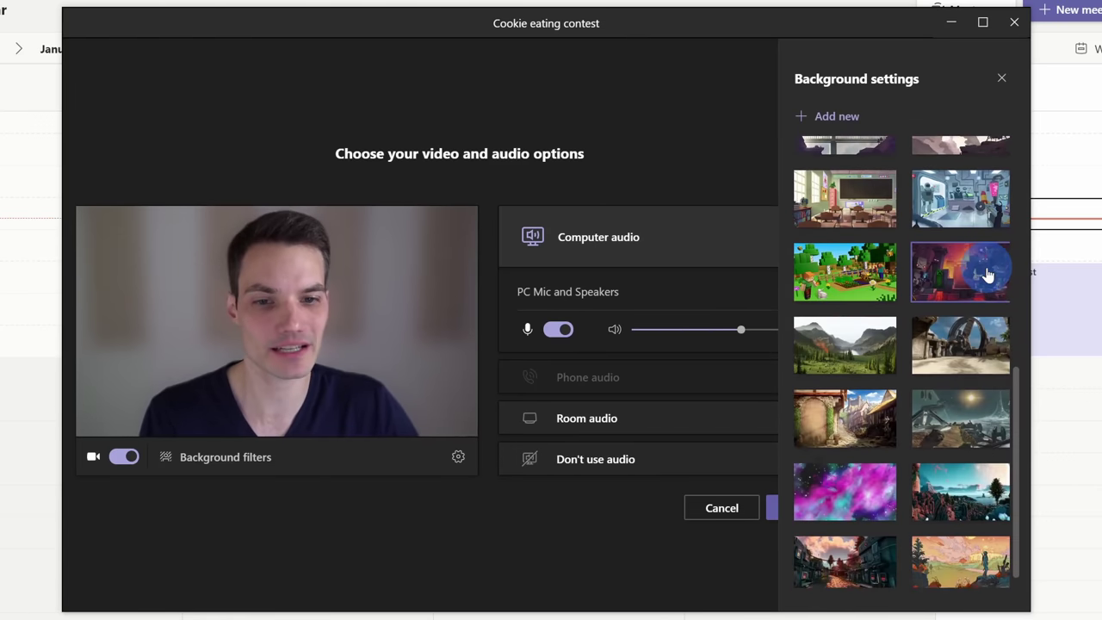
scroll(989, 276, "up", 6)
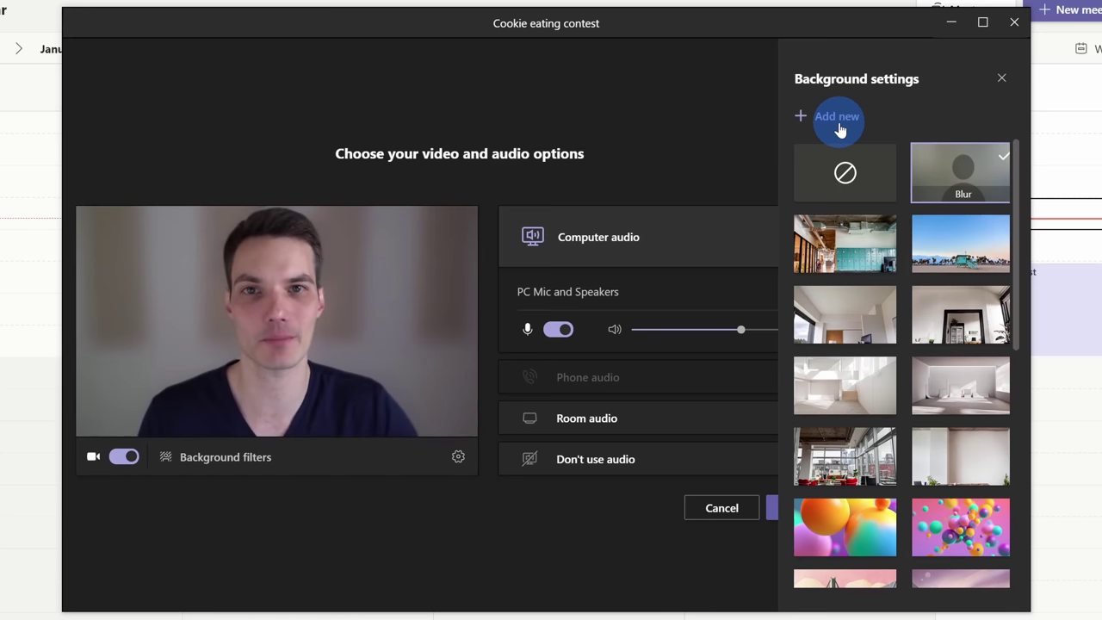
left_click(1002, 80)
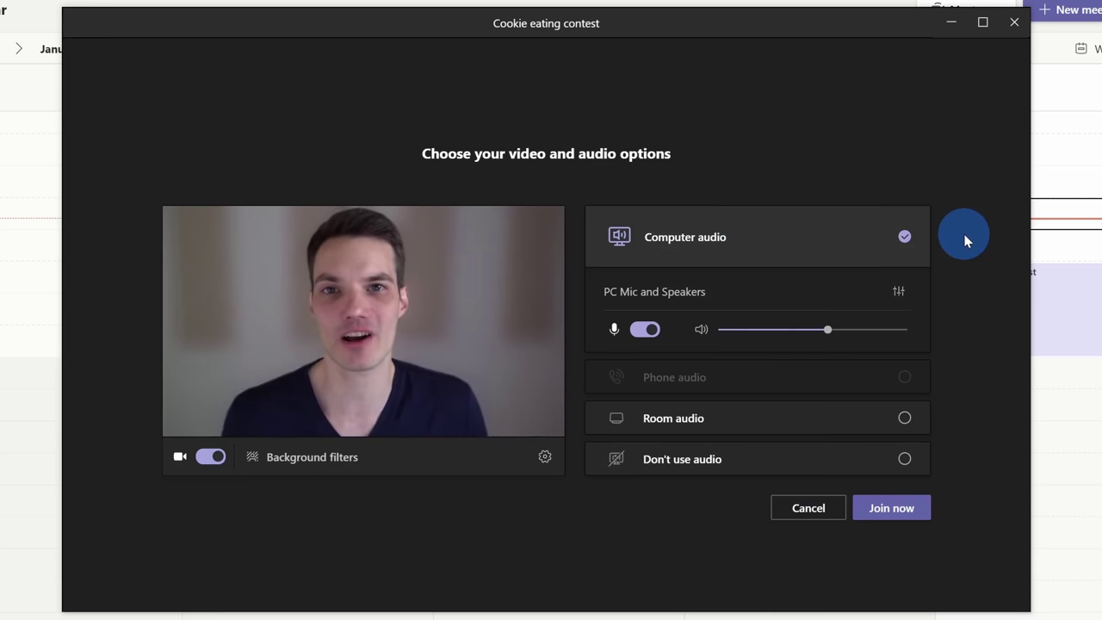
Step: Mute the microphone, then join the Cookie eating contest meeting
left_click(644, 332)
left_click(902, 510)
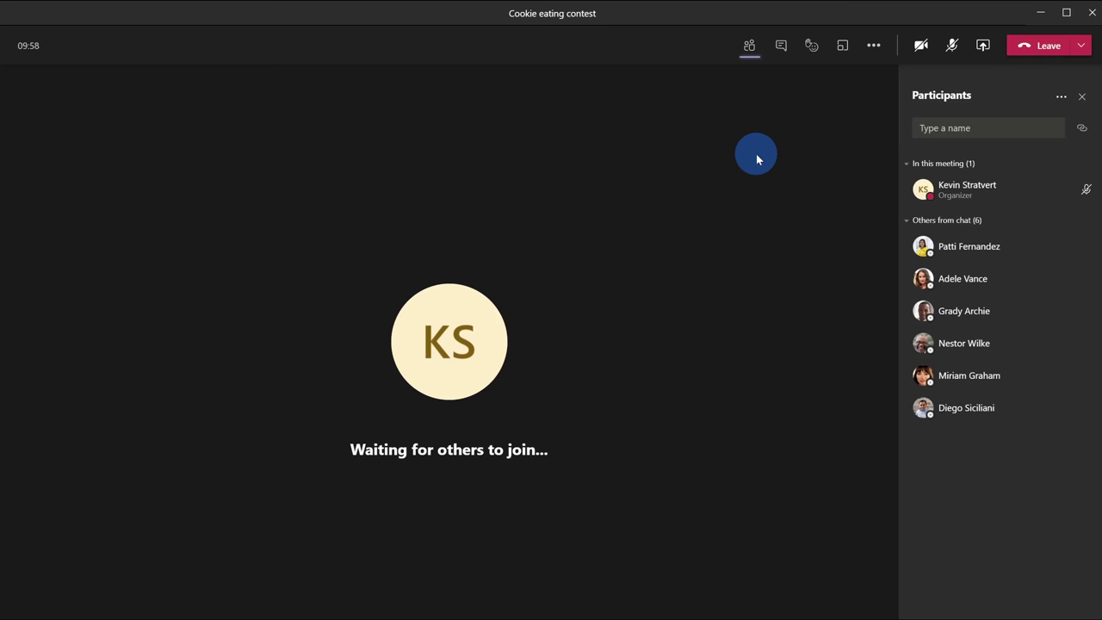
Step: Open Meeting options from the meeting toolbar's More actions menu
left_click(875, 46)
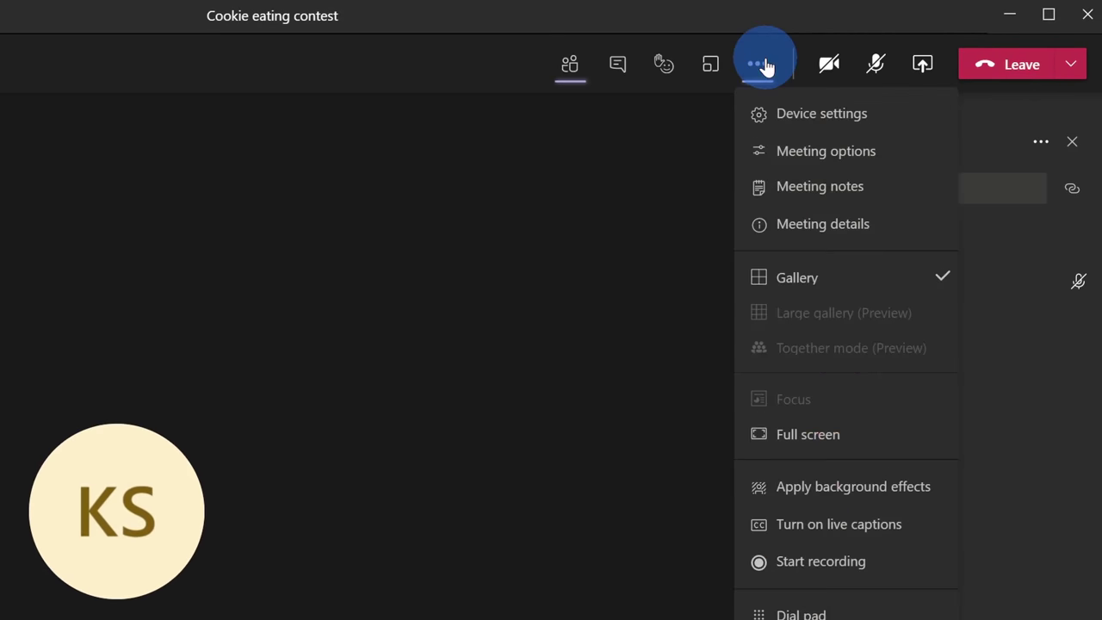
left_click(831, 159)
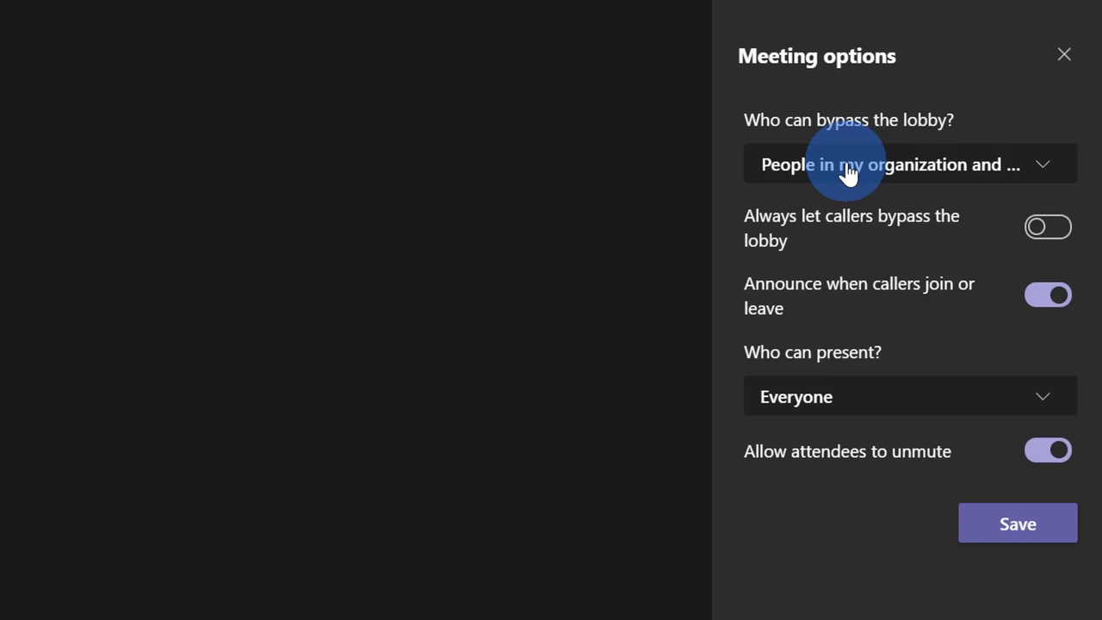
Step: Set Who can bypass the lobby? to Everyone
left_click(848, 171)
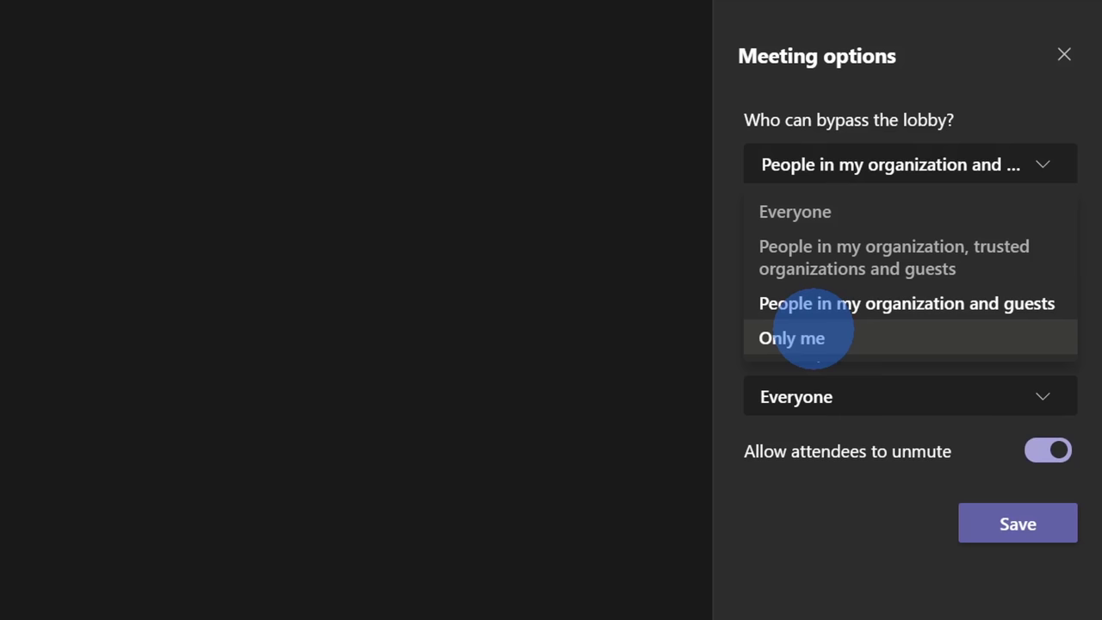
left_click(871, 215)
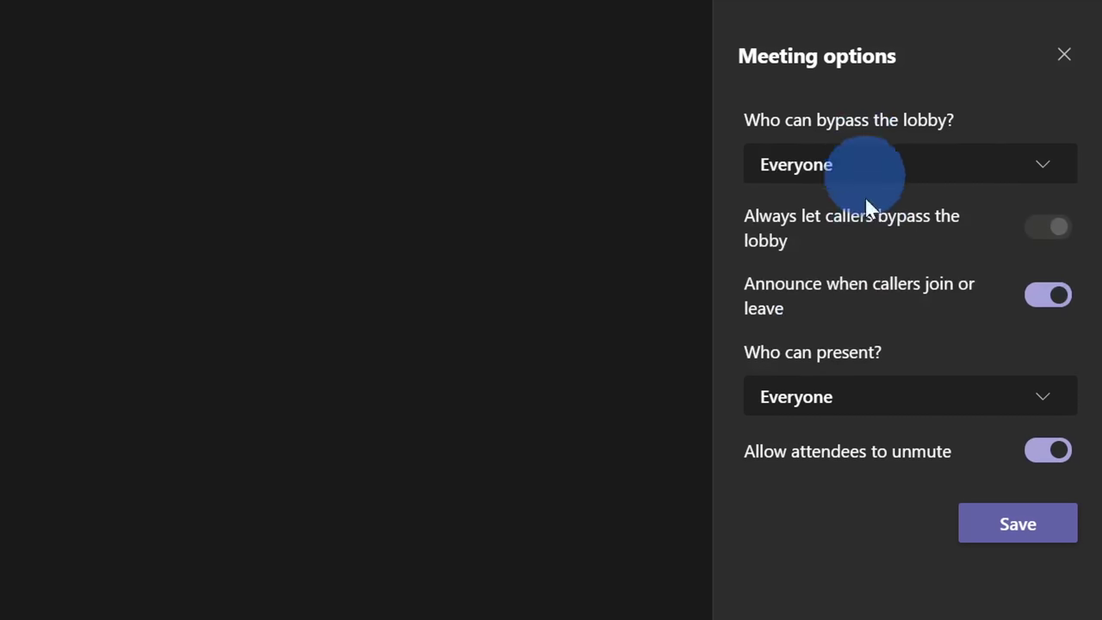
Step: Review the Who can present? choices and close the list unchanged
left_click(869, 397)
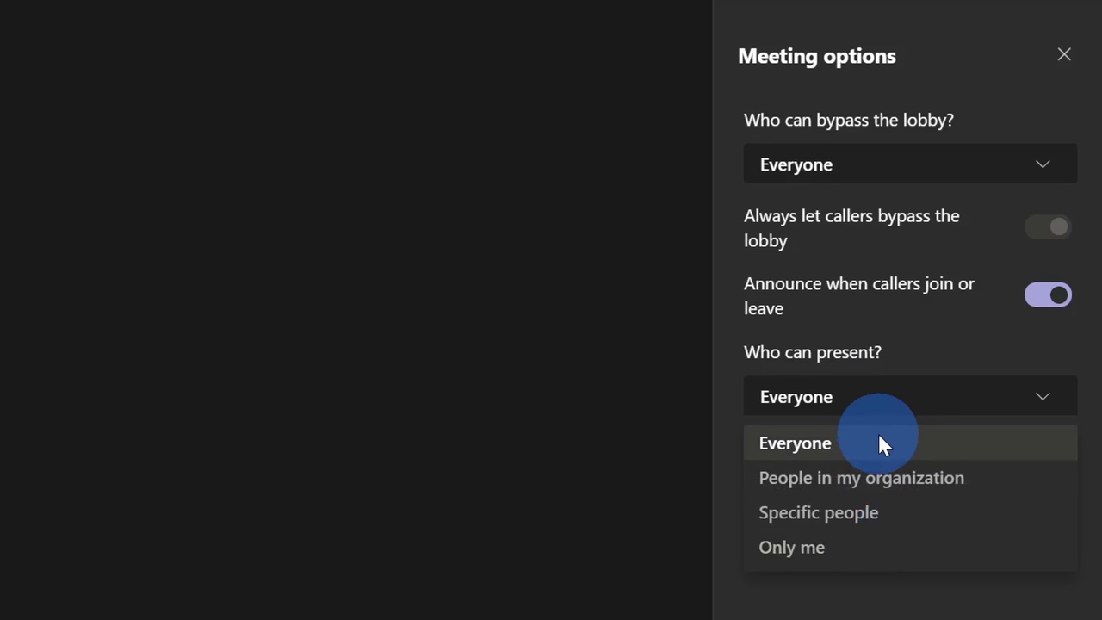
left_click(937, 340)
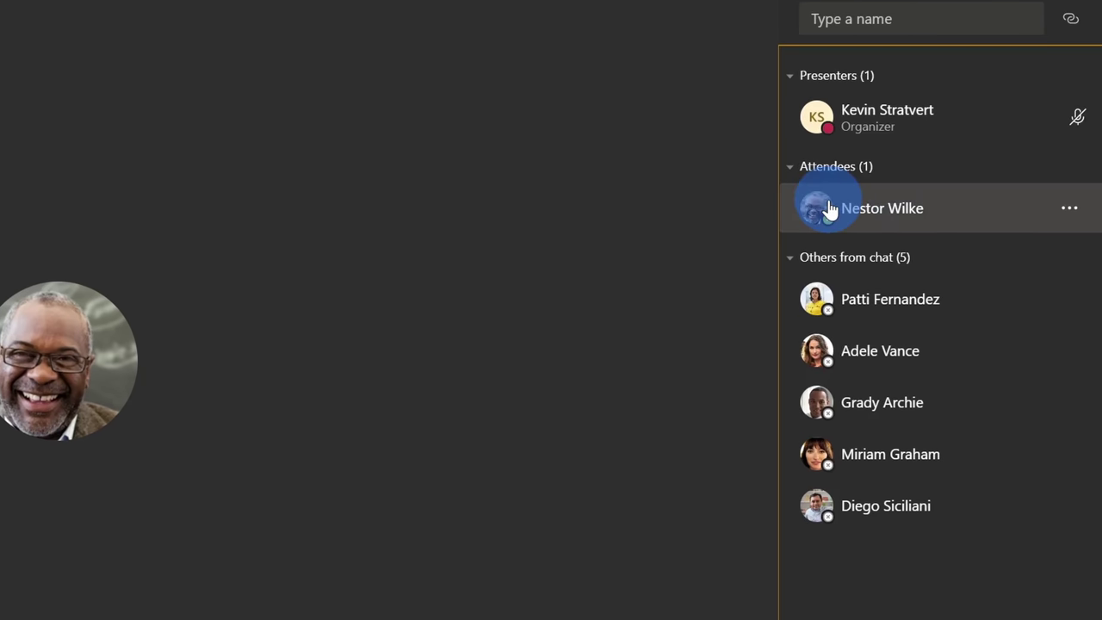
Step: Make the meeting's attendee a presenter and confirm the role change
mouse_move(829, 209)
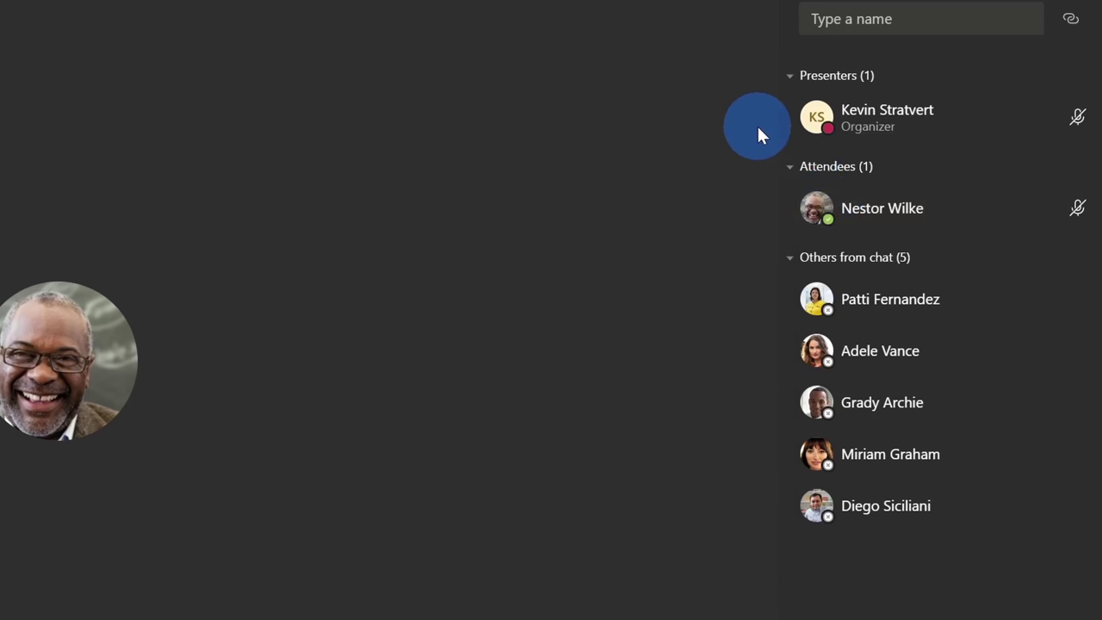
mouse_move(973, 222)
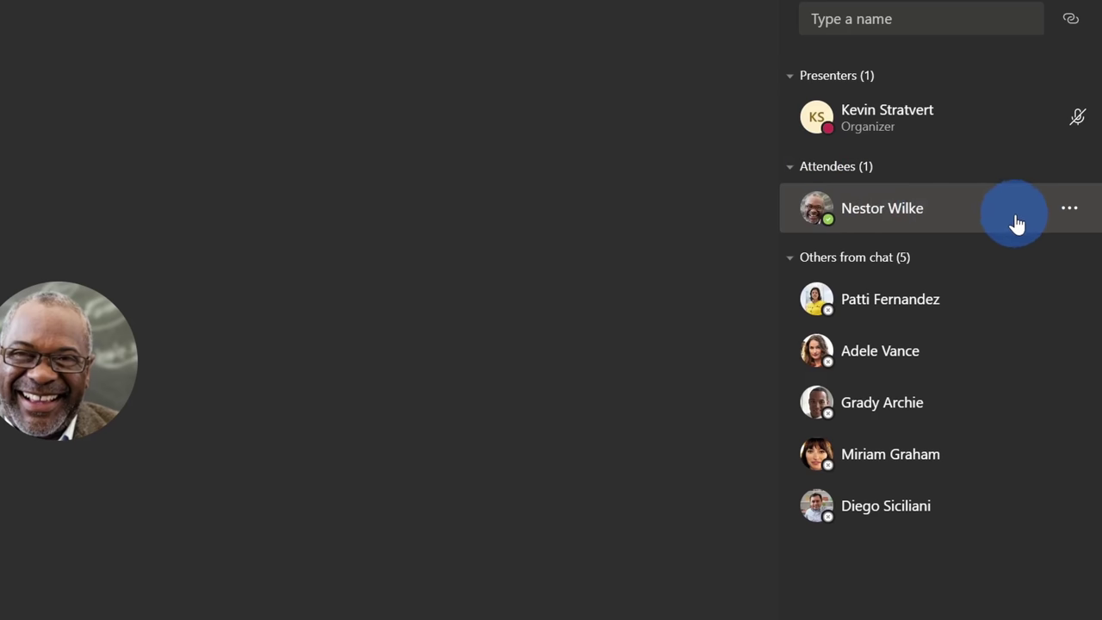
left_click(1067, 212)
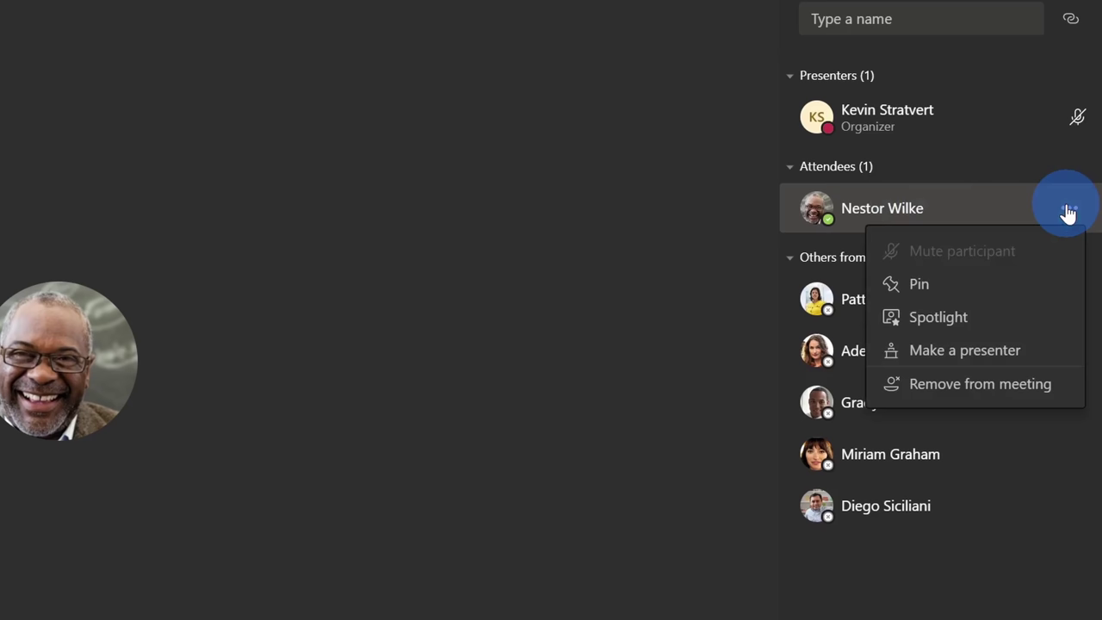
left_click(1033, 359)
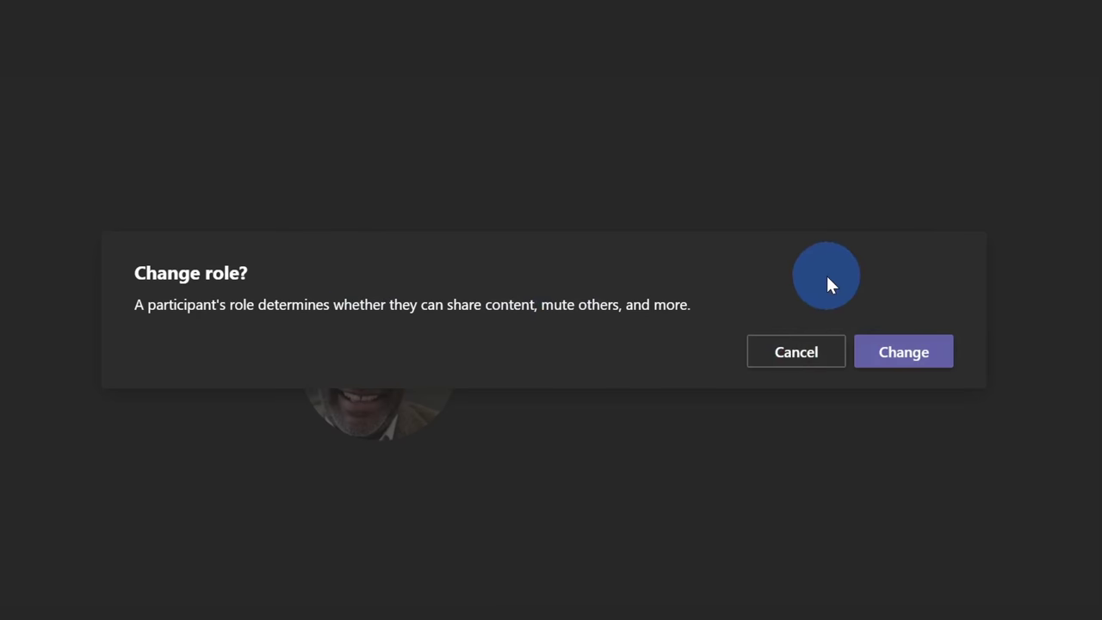
left_click_drag(291, 305, 756, 320)
left_click(756, 320)
left_click(913, 362)
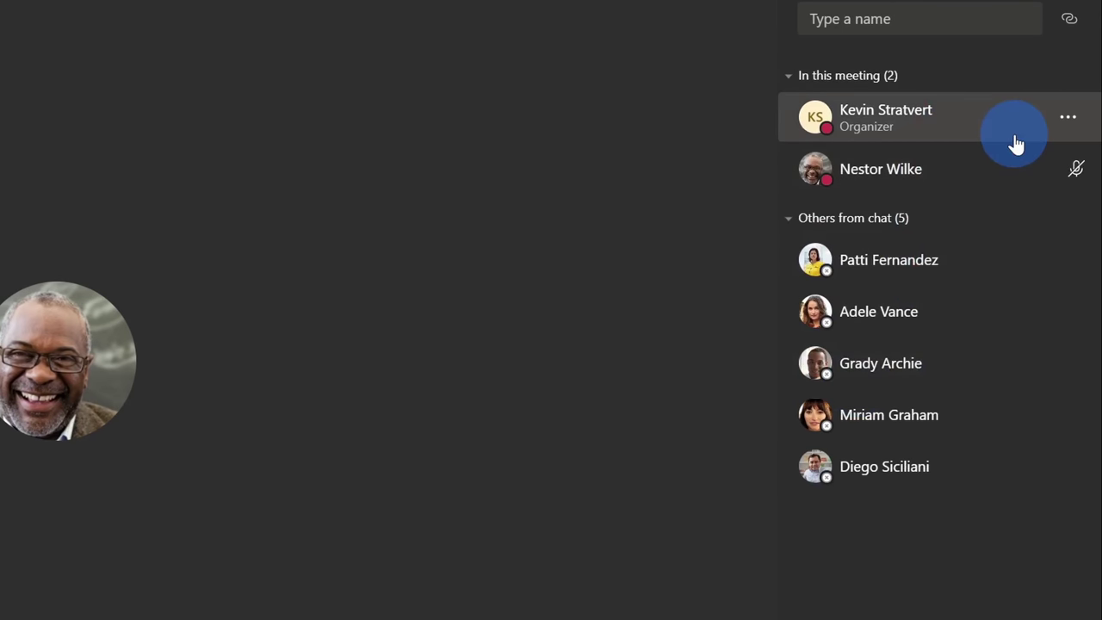
left_click(1068, 172)
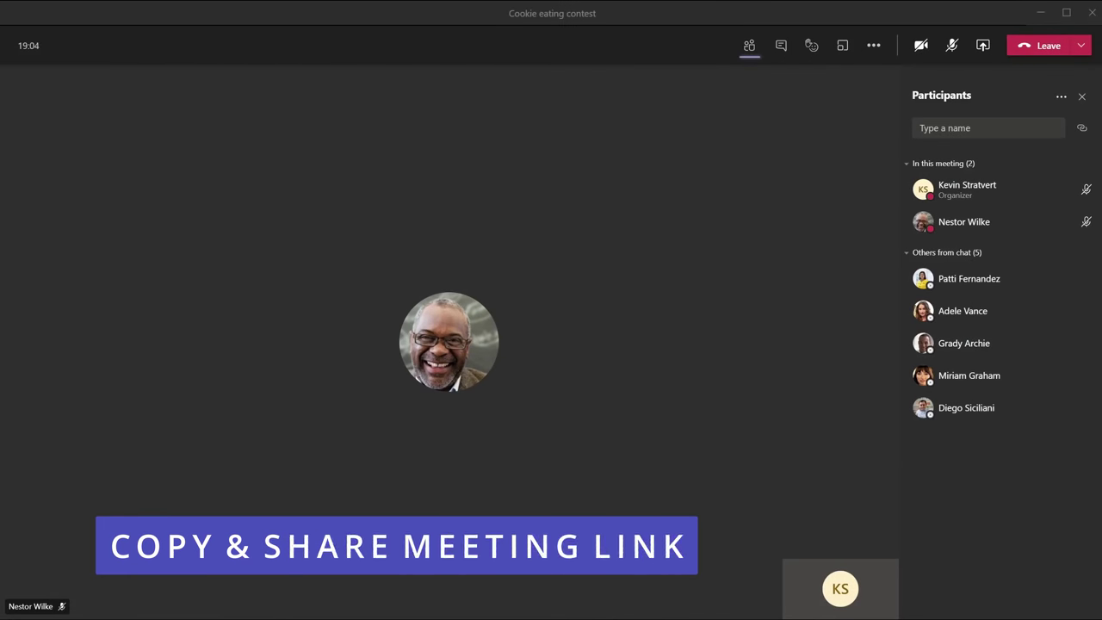
Step: Copy the meeting's join info from the Participants pane
mouse_move(981, 428)
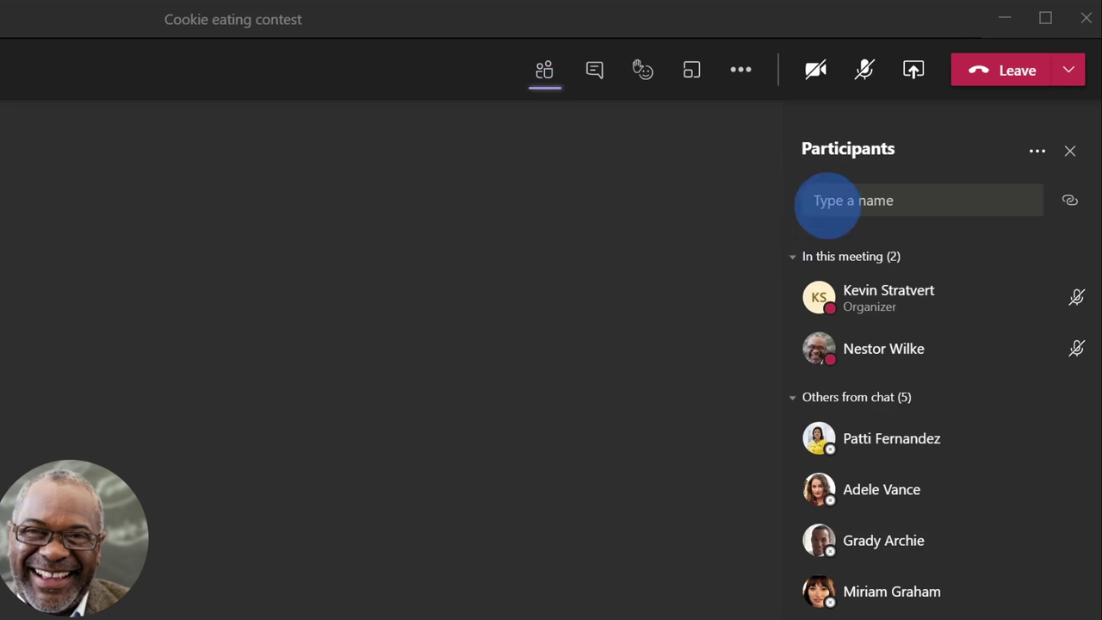
left_click(852, 201)
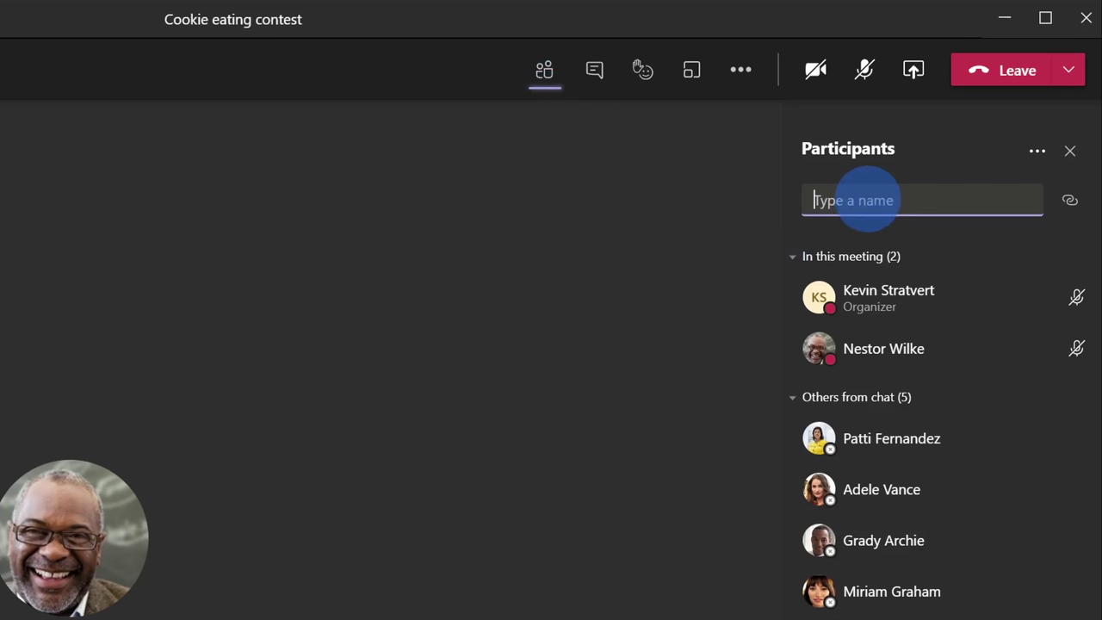
left_click(1067, 204)
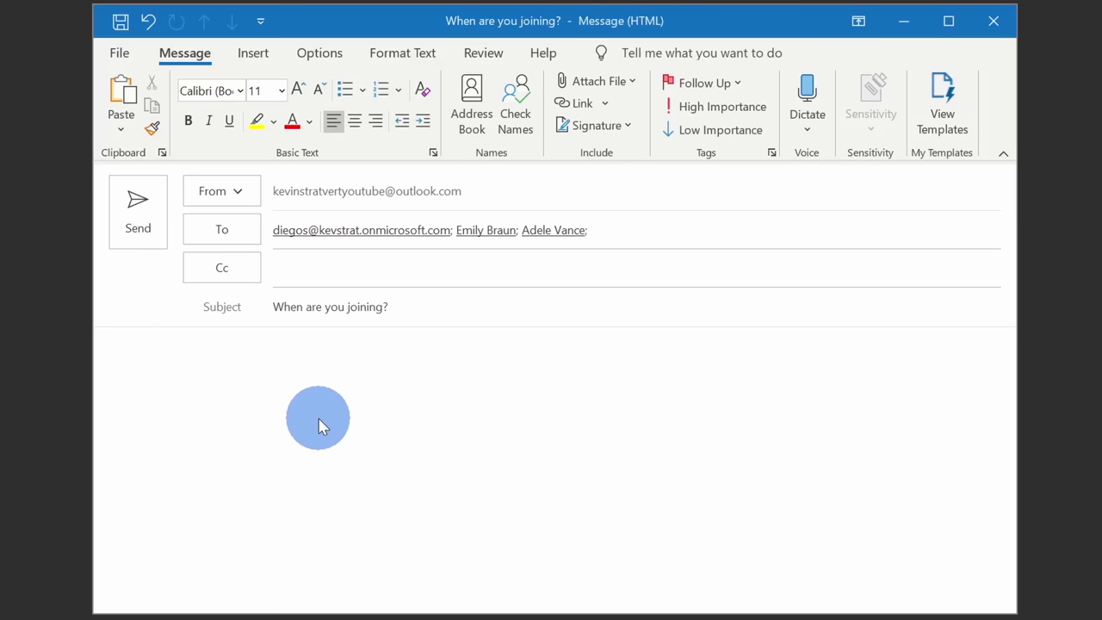
Step: Paste the copied Teams join details into the body of the 'When are you joining?' email
left_click(356, 379)
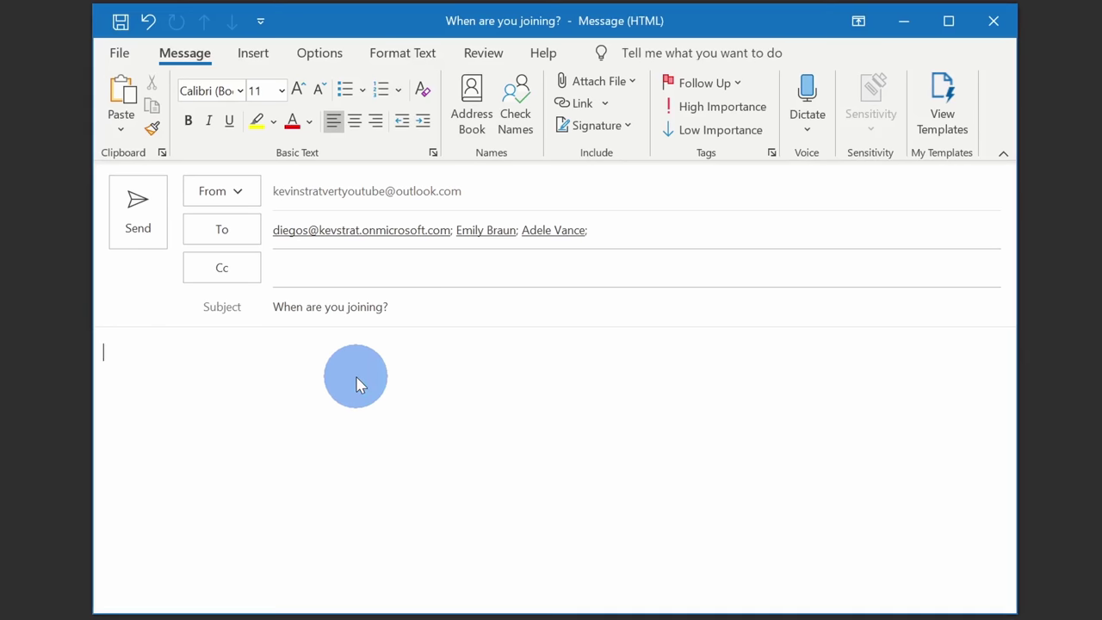
type("Microsoft Teams meeting Join on your computer or mobile app Click here to join the meeting Learn More | Meeting options")
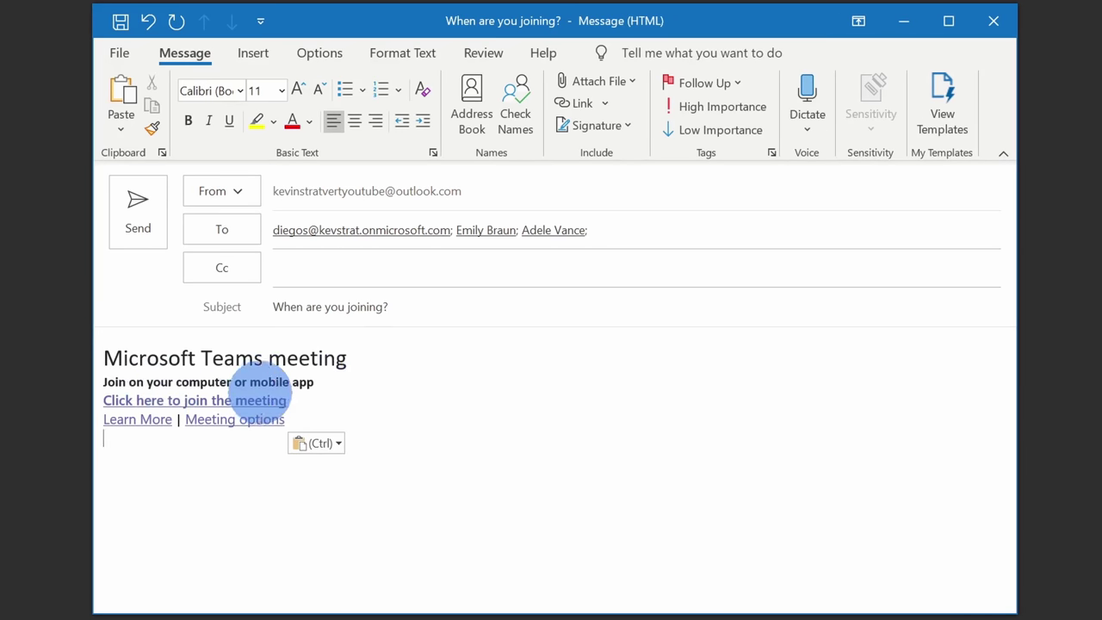
mouse_move(220, 400)
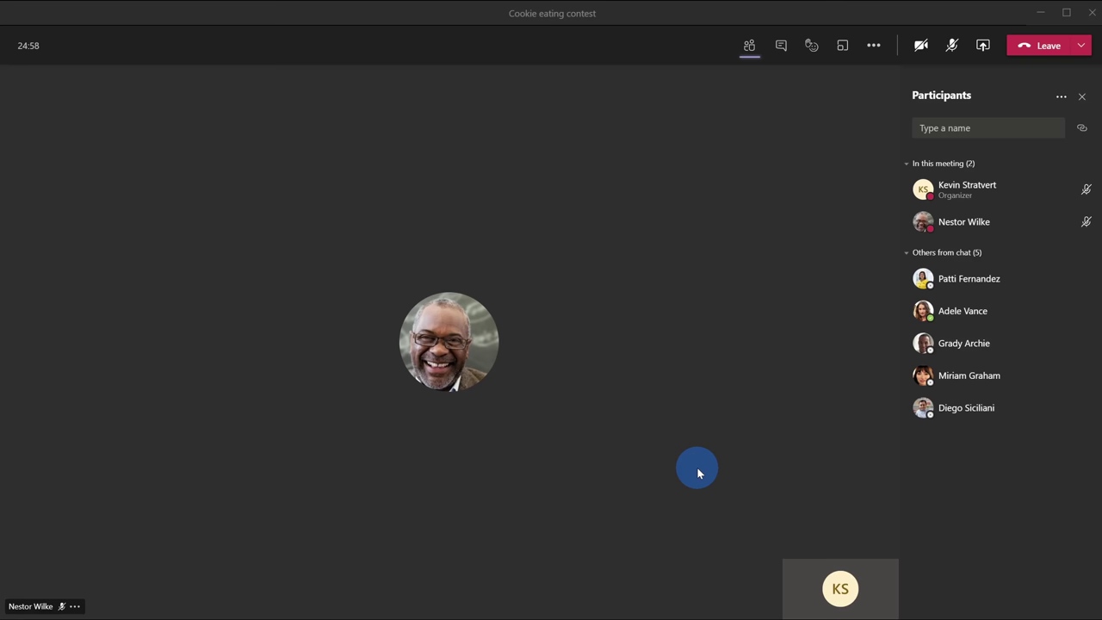
Step: Send a join request to the chat member who isn't yet in the Cookie eating contest call
mouse_move(911, 330)
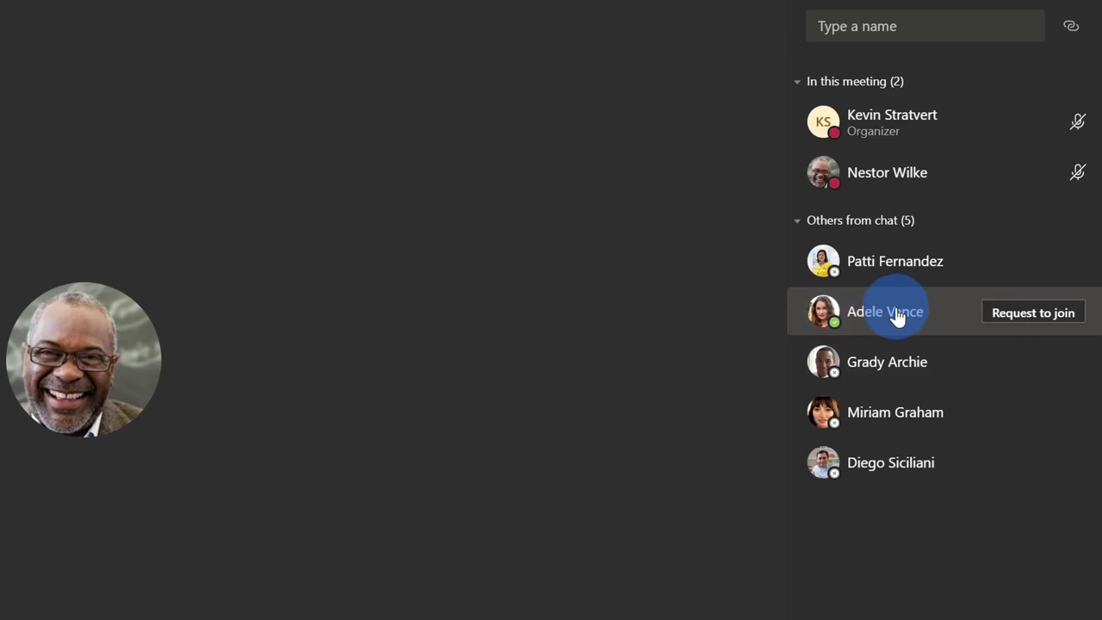
left_click(1033, 314)
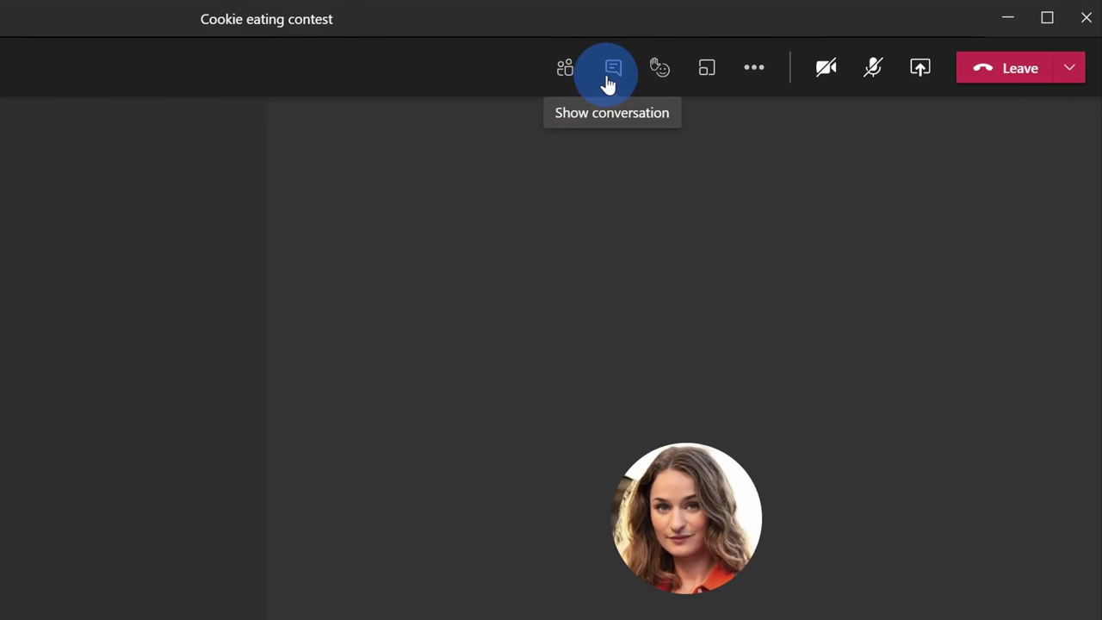
Step: Write the urgent-priority meeting chat message 'What's the status on the TPS report?'
left_click(610, 81)
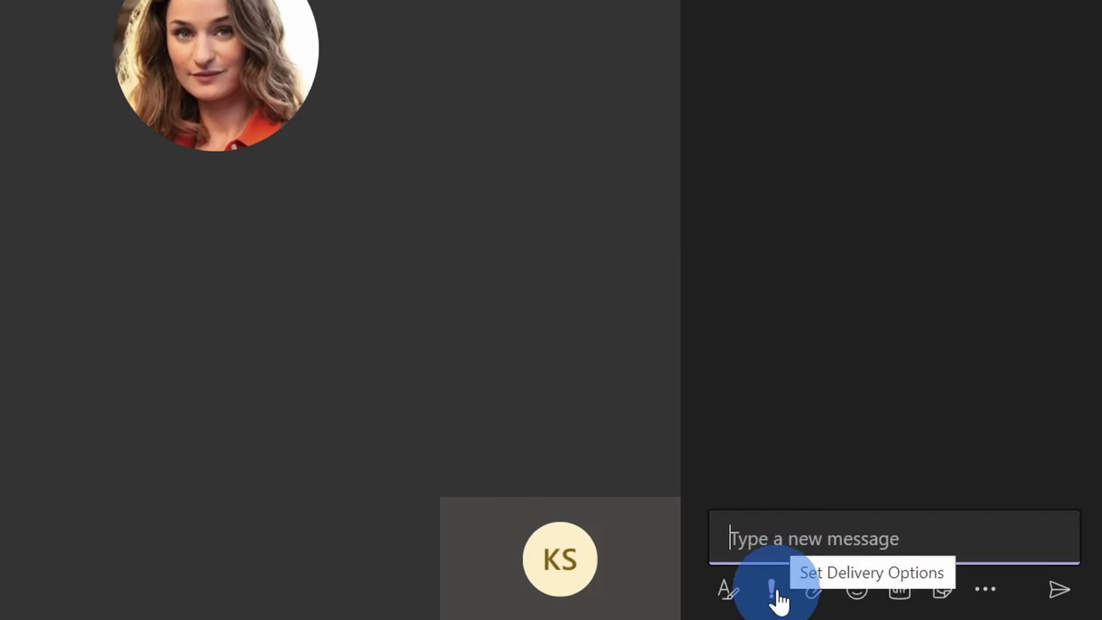
left_click(775, 594)
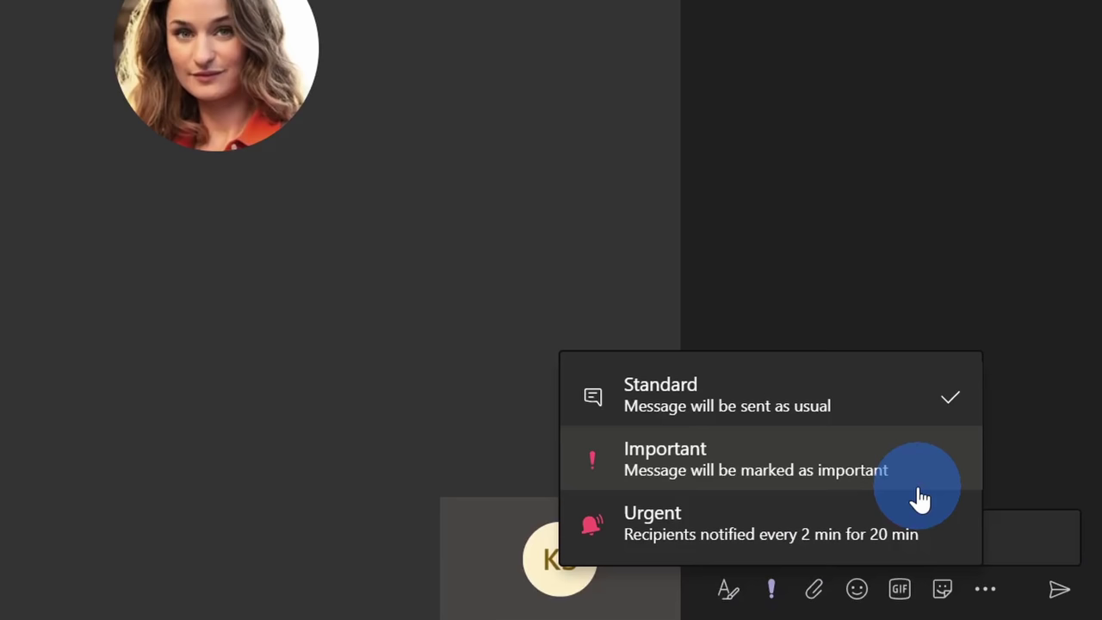
left_click(844, 521)
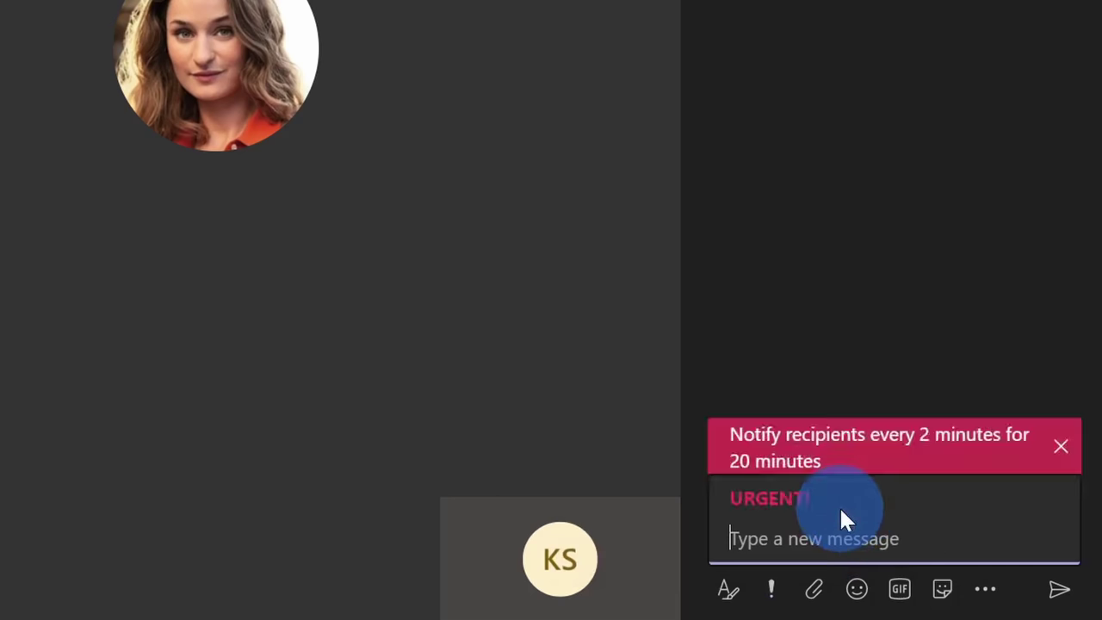
type("What's the status on the TPS report?")
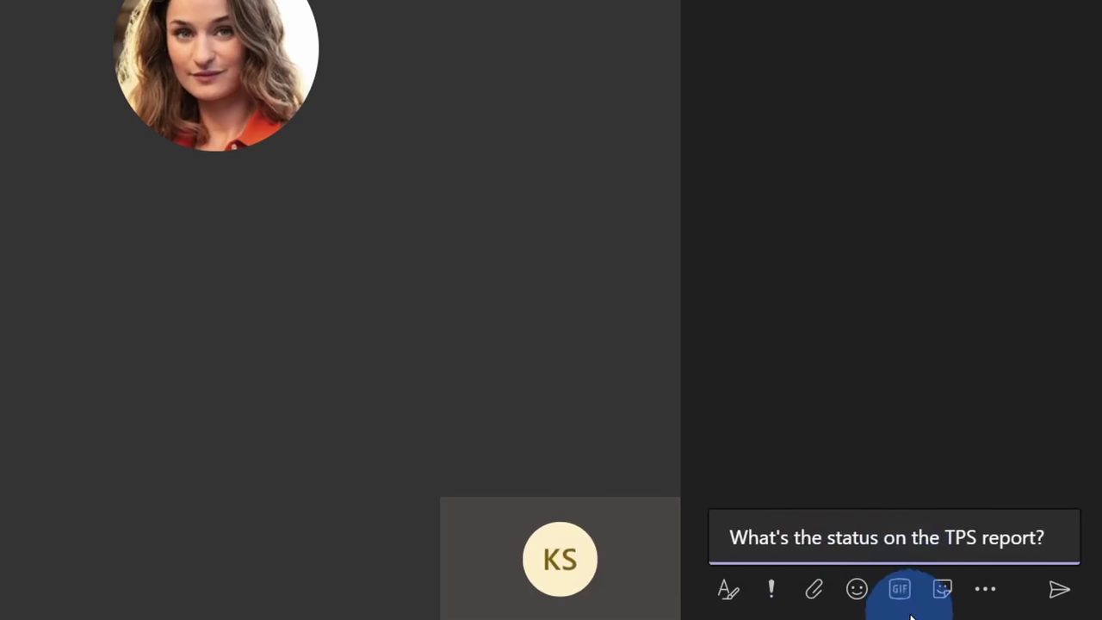
left_click(771, 594)
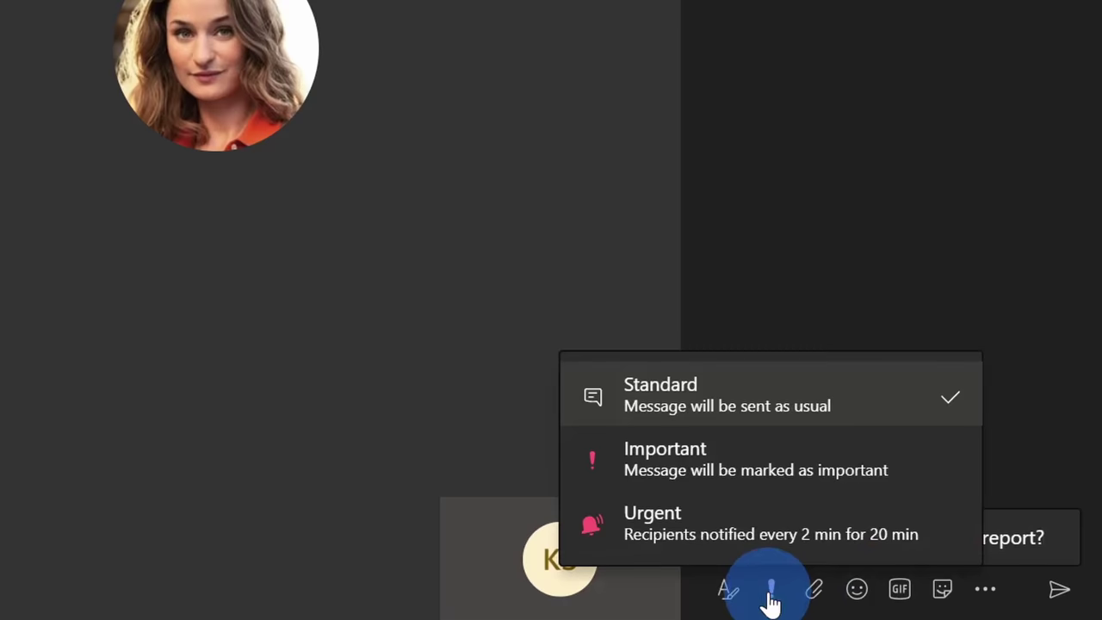
left_click(750, 532)
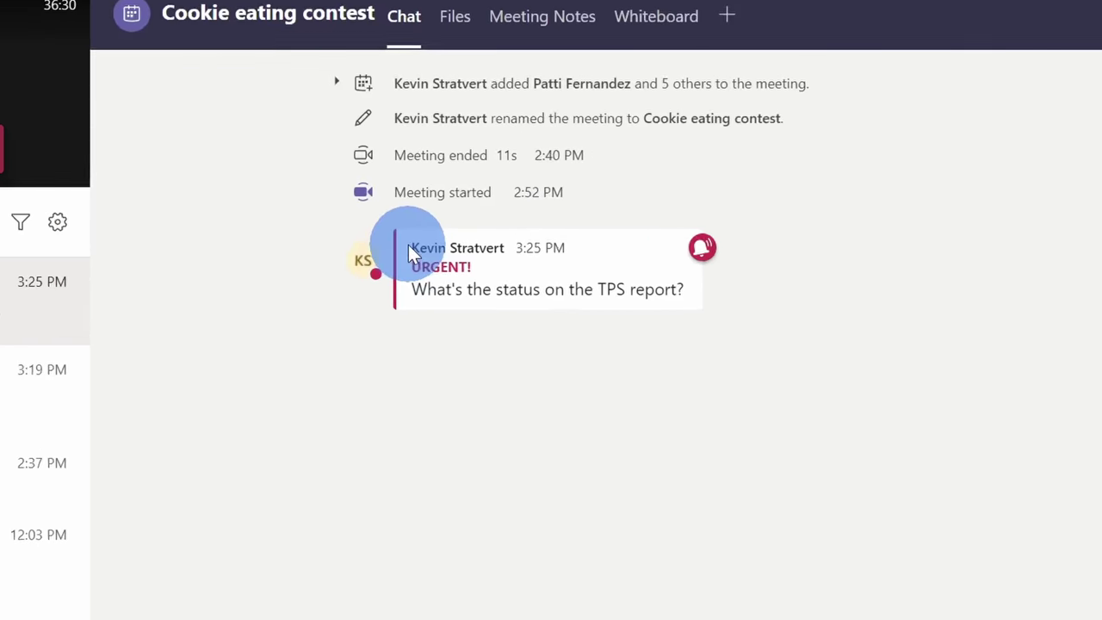
Step: Send the urgent TPS report question and view it flagged URGENT! in the recipient's Activity feed
mouse_move(454, 229)
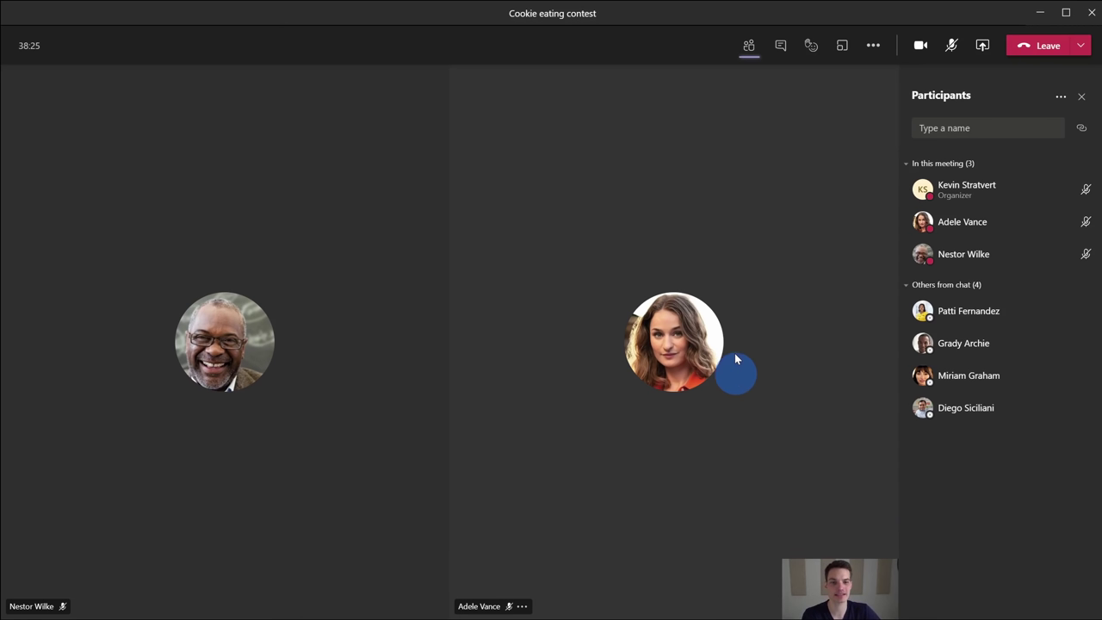
Step: Spotlight your own video for everyone via Spotlight me, then exit the spotlight
mouse_move(978, 190)
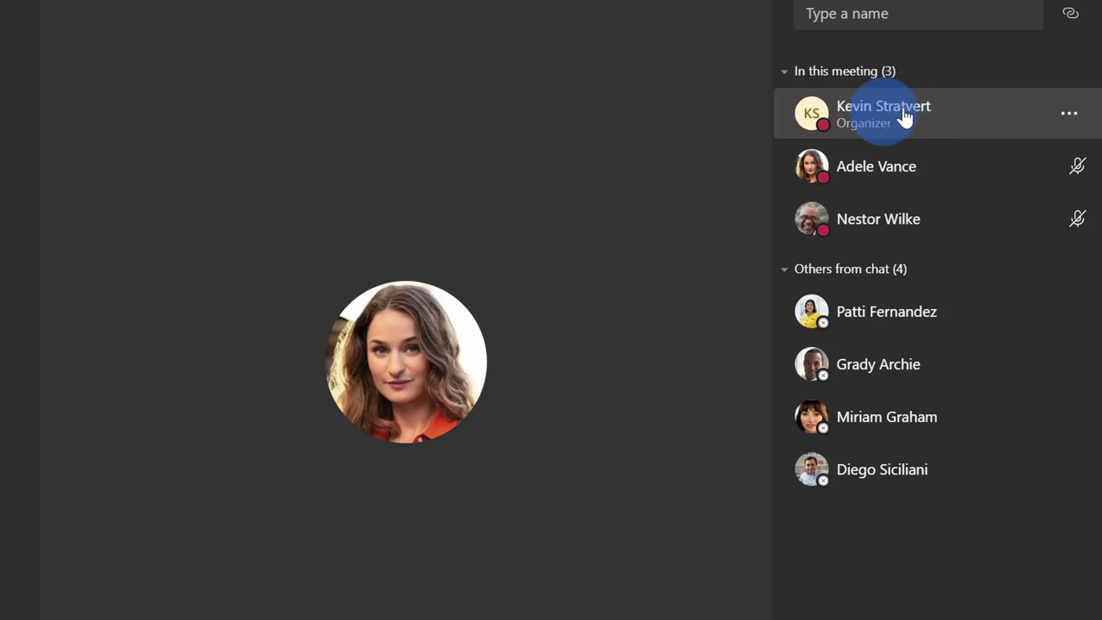
left_click(1068, 116)
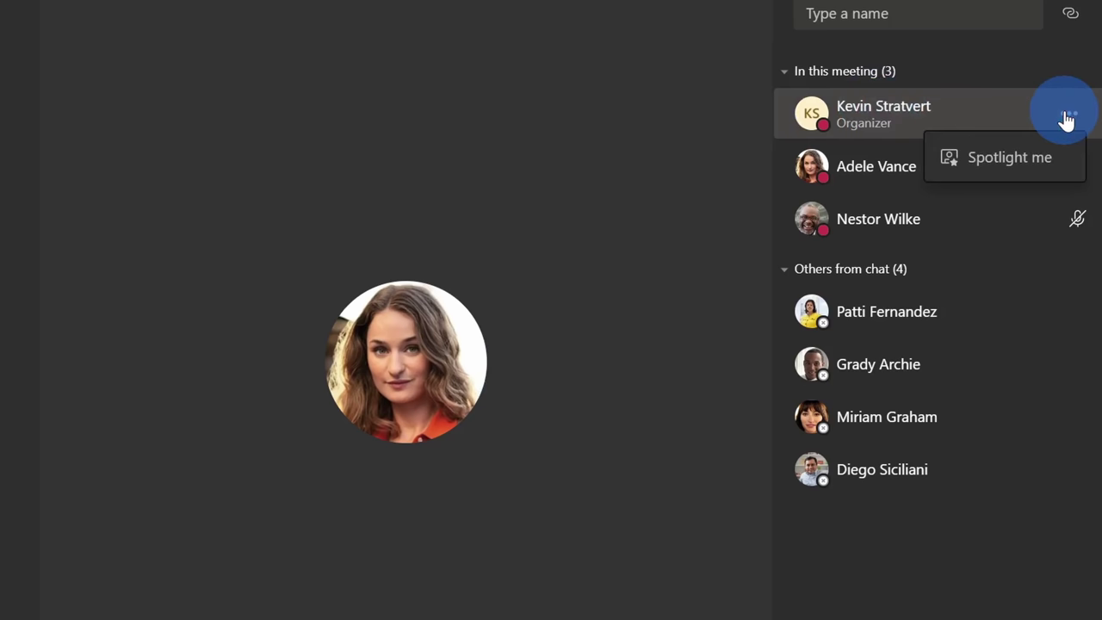
left_click(1045, 158)
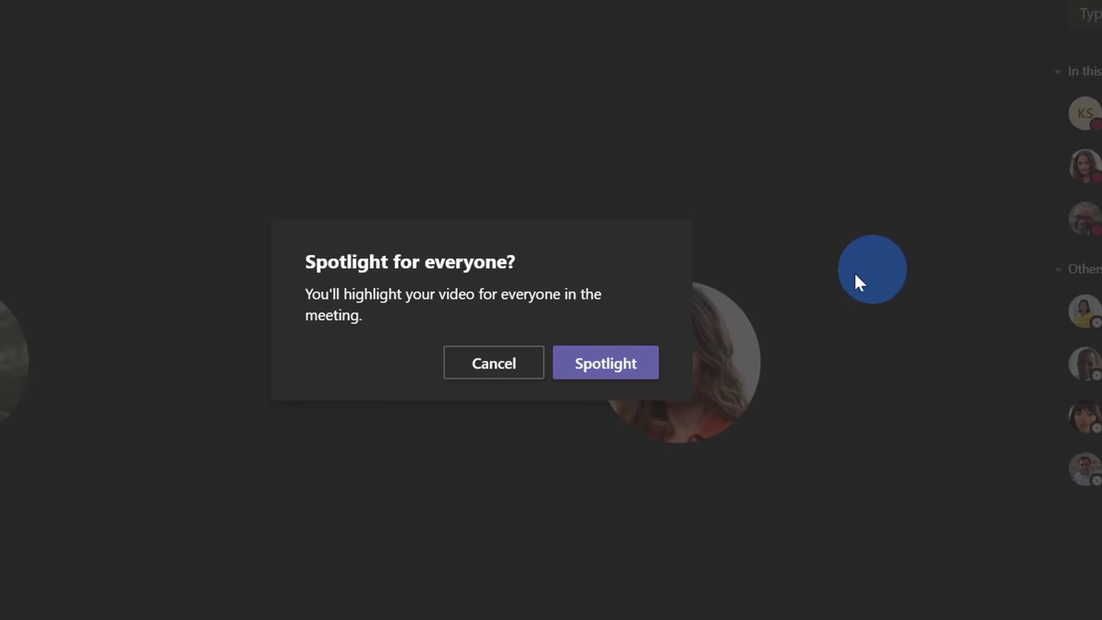
left_click(605, 363)
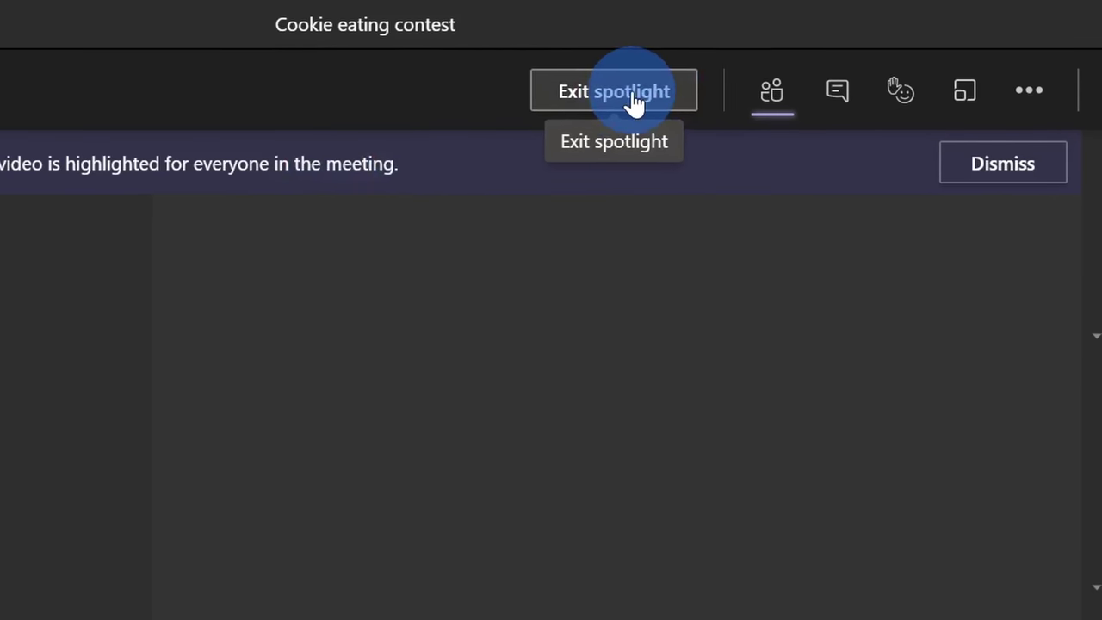
left_click(633, 97)
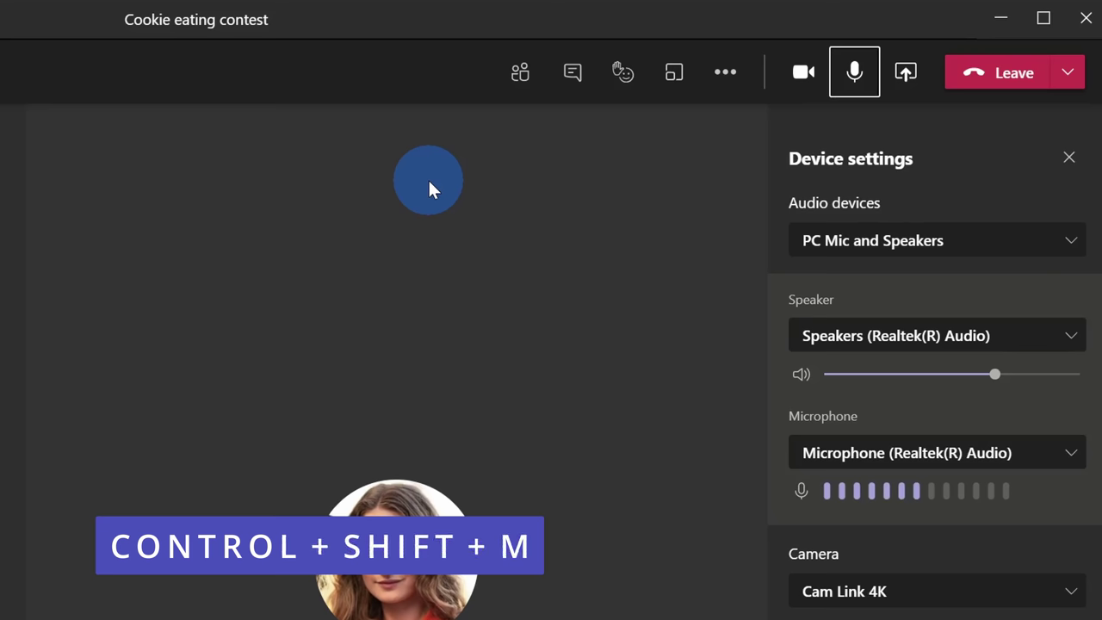
Step: Mute your microphone with Ctrl+Shift+M, then unmute it again
key("ctrl+shift+m")
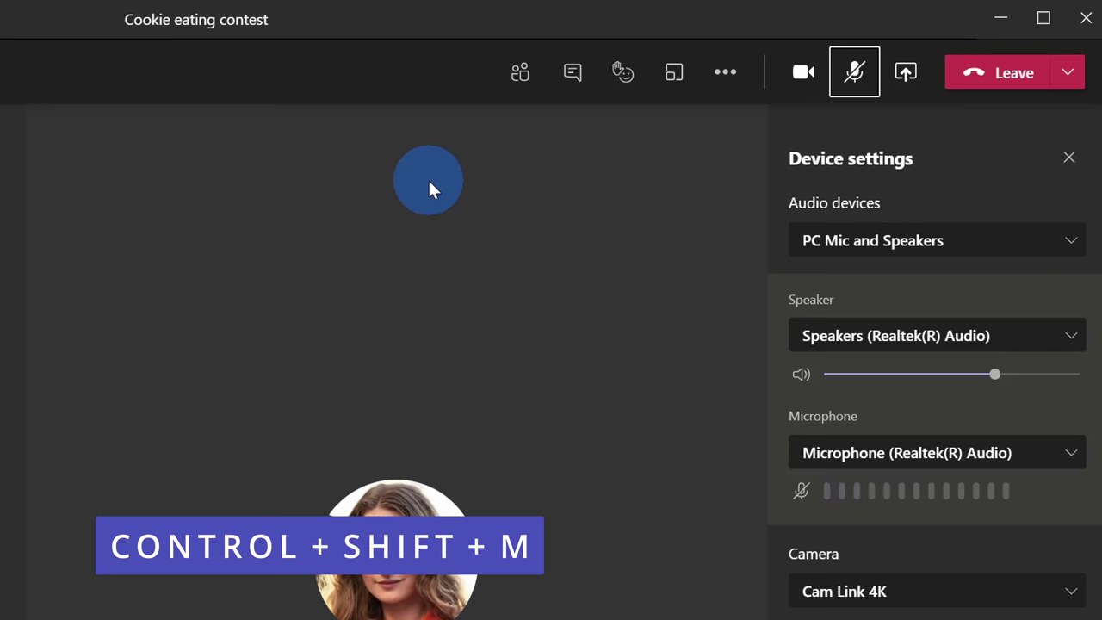
left_click(852, 101)
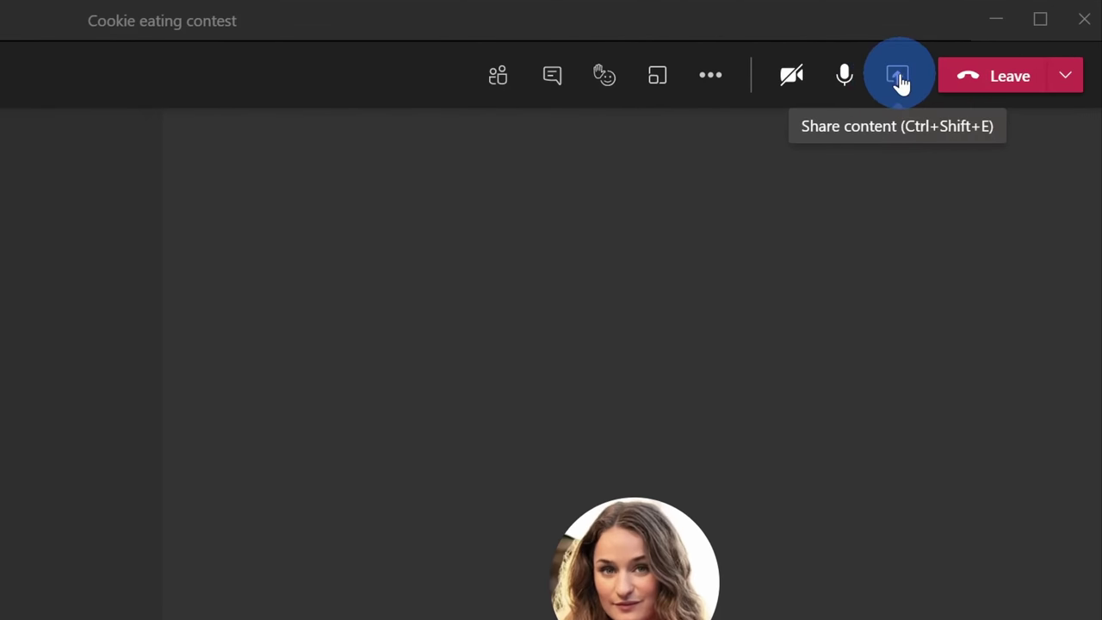
Step: Turn on Include computer sound in the Share content options
left_click(900, 80)
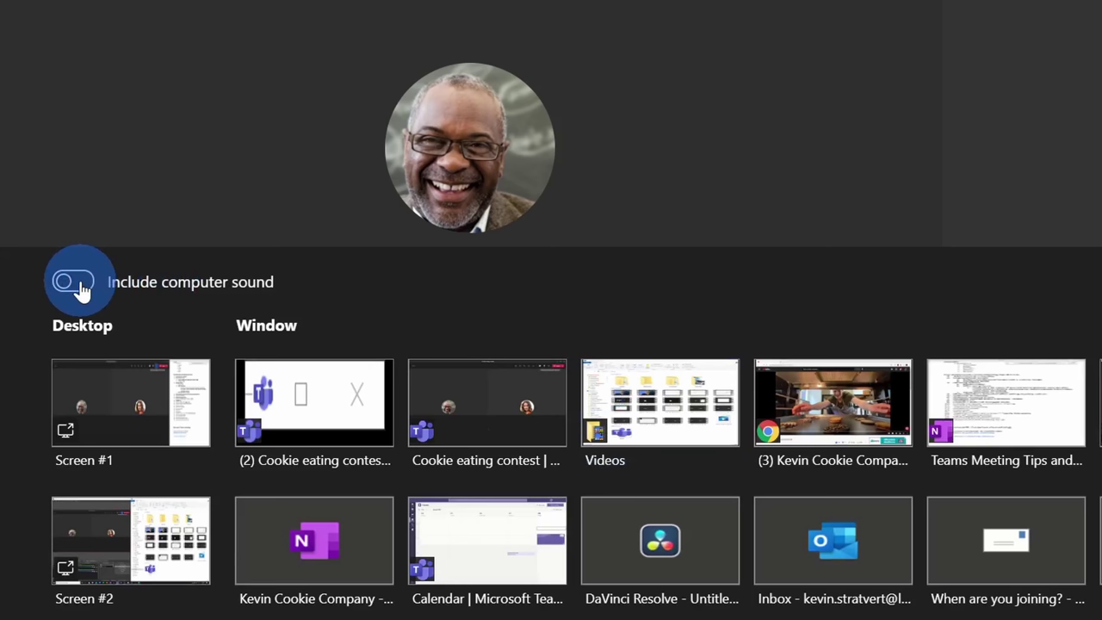
left_click(74, 283)
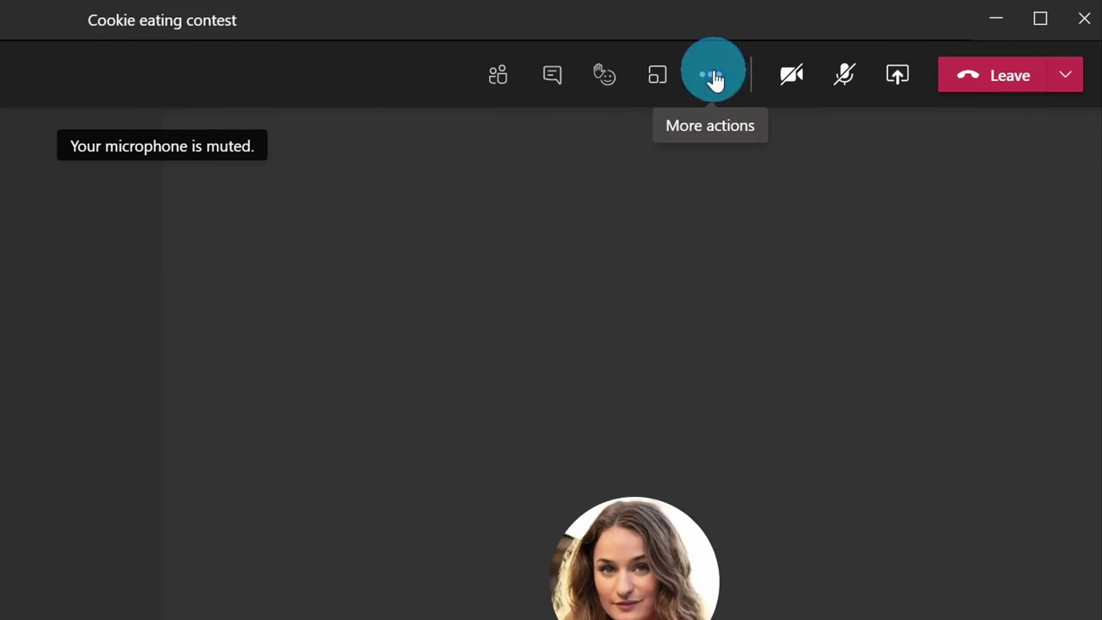
Step: Start recording the meeting from More actions, then stop the recording
left_click(713, 78)
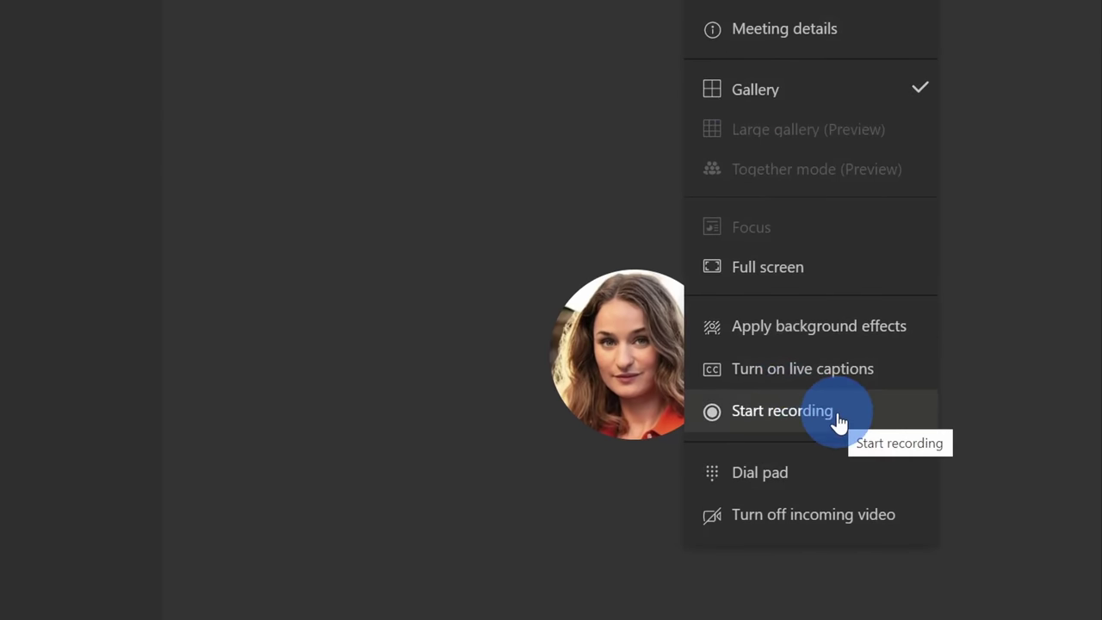
left_click(838, 418)
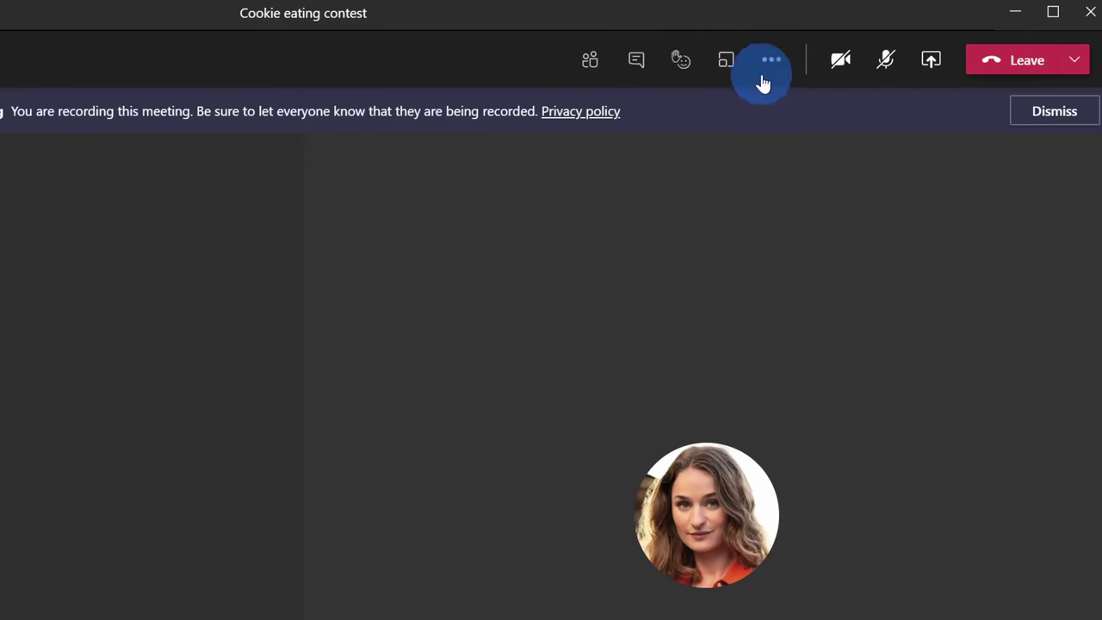
left_click(775, 62)
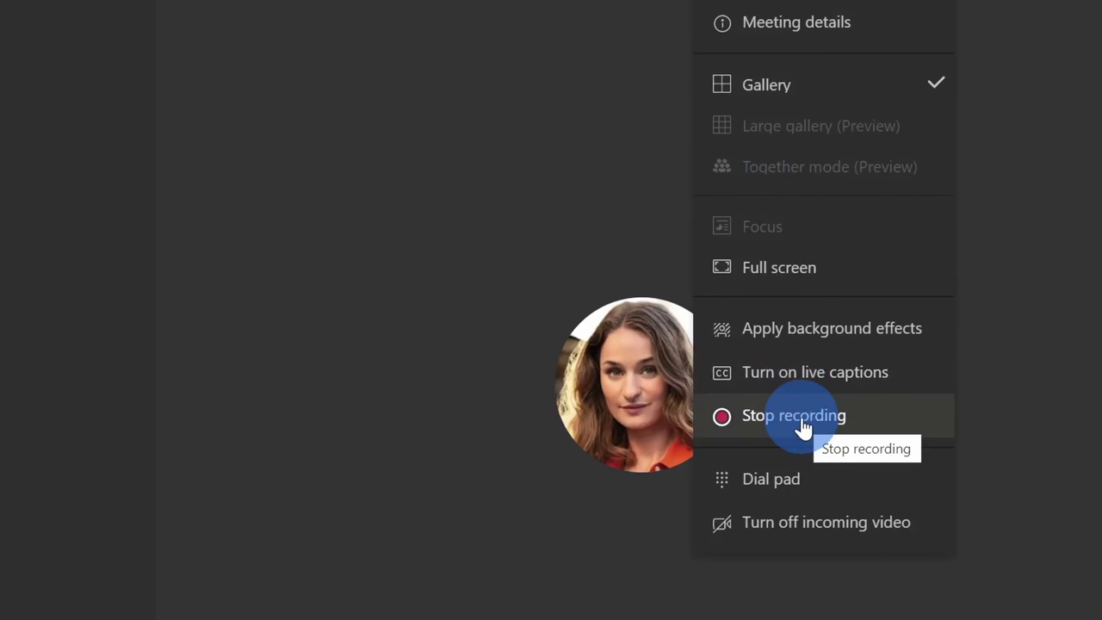
left_click(796, 416)
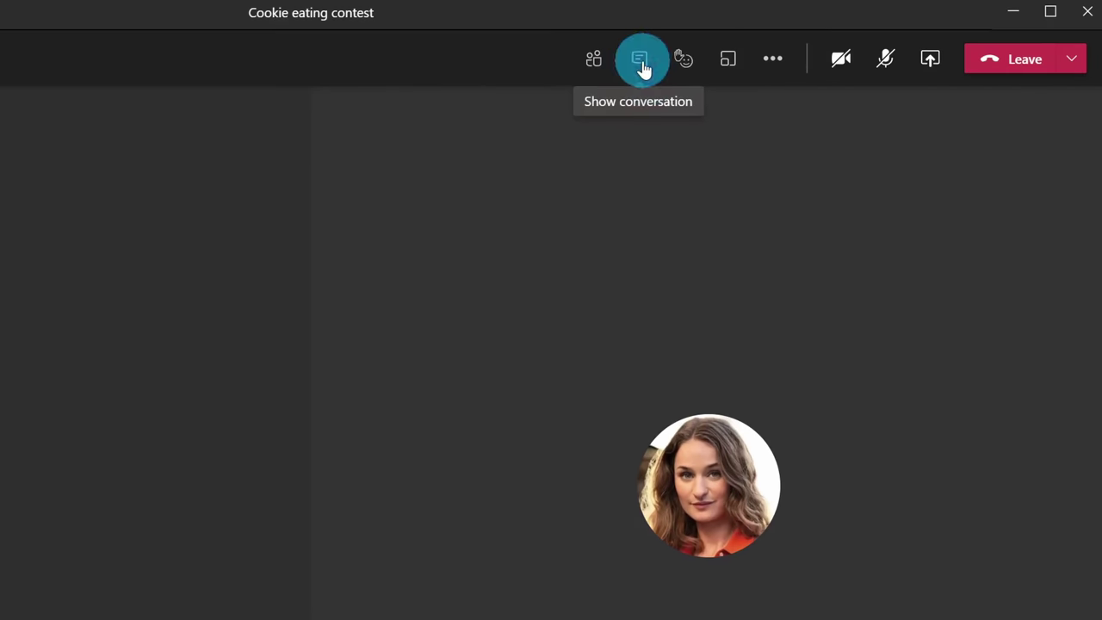
Step: Play the finished 58-second recording from the meeting chat, then close the player
left_click(641, 62)
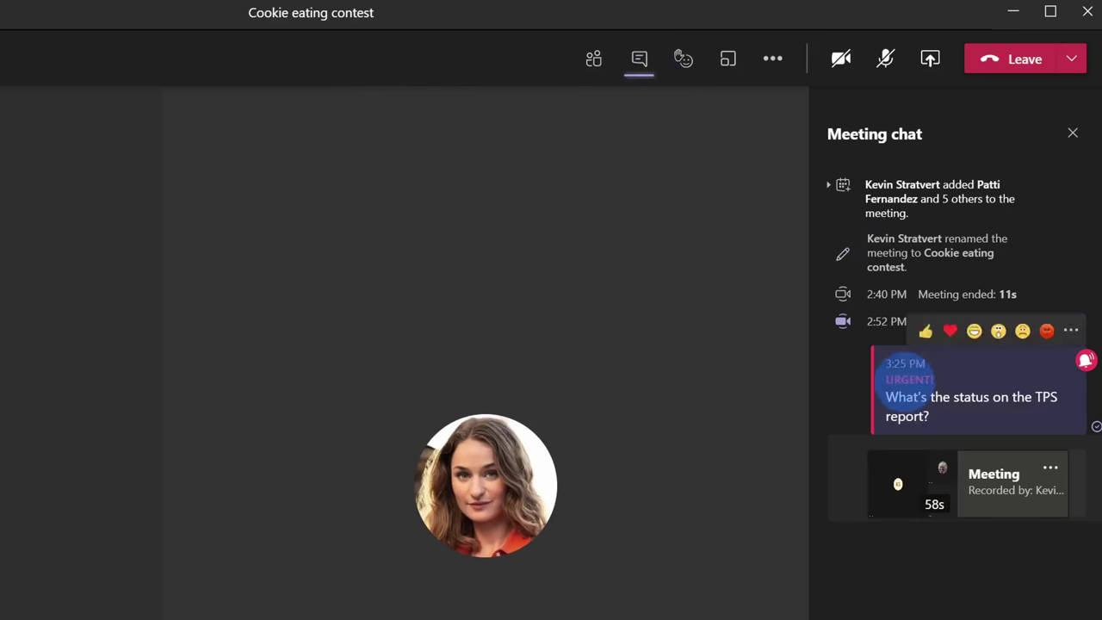
left_click(942, 515)
left_click(890, 353)
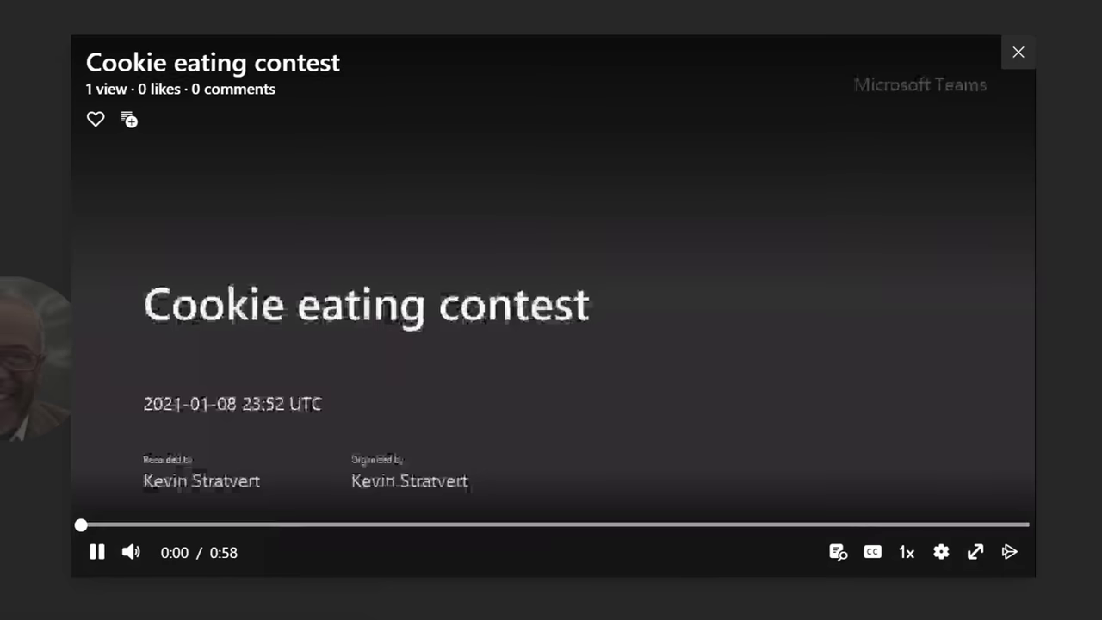
left_click(1017, 57)
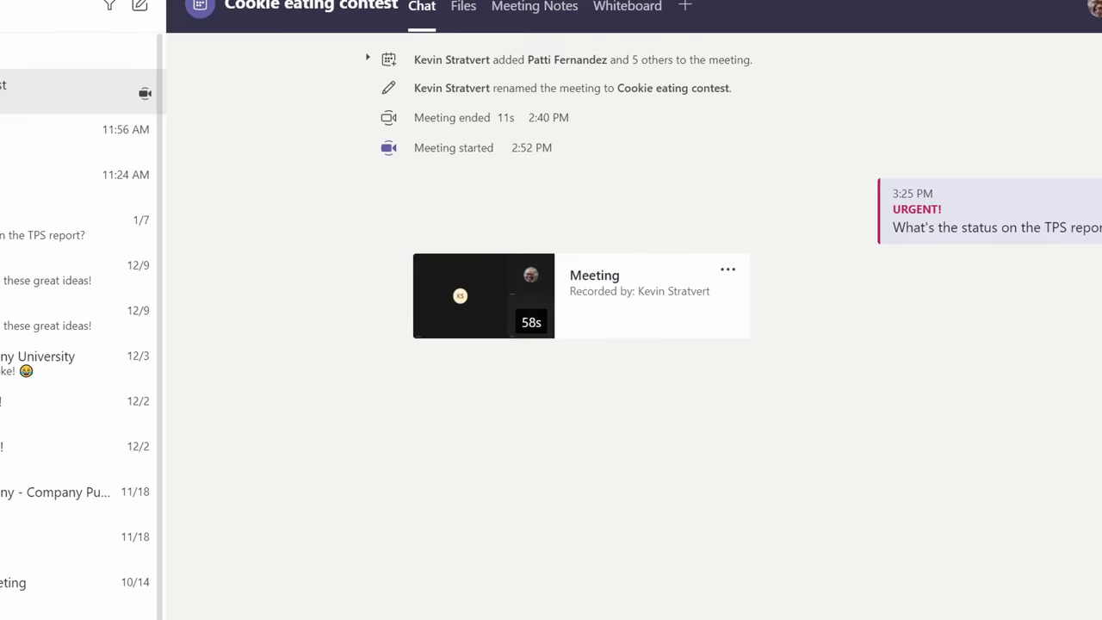
Step: Open the Cookie eating contest event from the Calendar and view its Chat tab
left_click(21, 155)
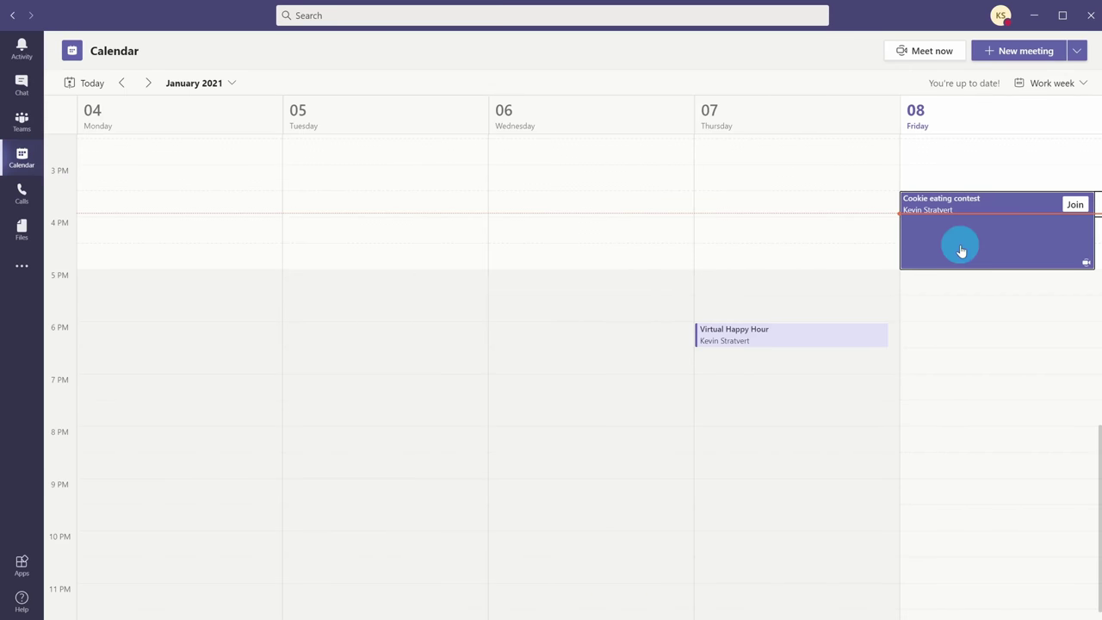
double_click(961, 249)
left_click(230, 60)
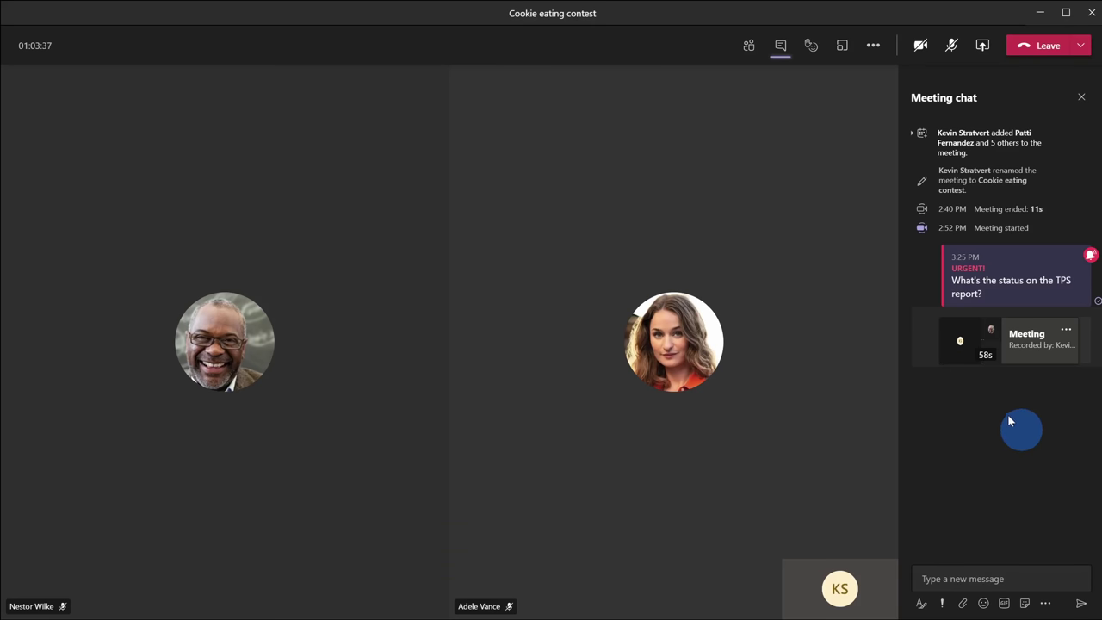
Step: Open the meeting recording in Microsoft Stream and scroll through its Stream page
left_click(1061, 336)
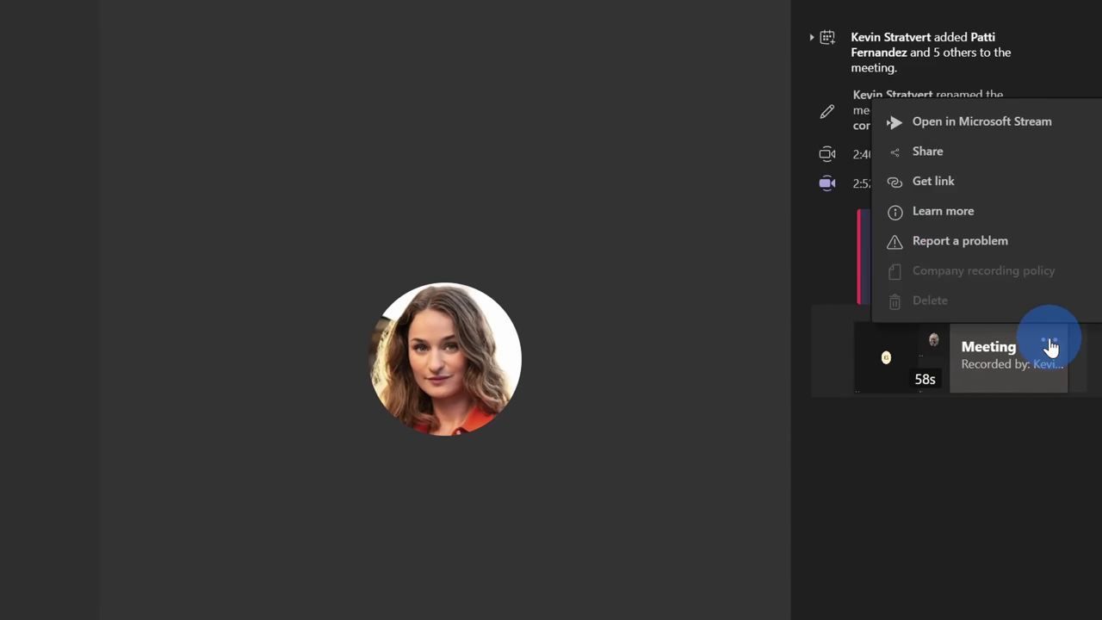
left_click(976, 133)
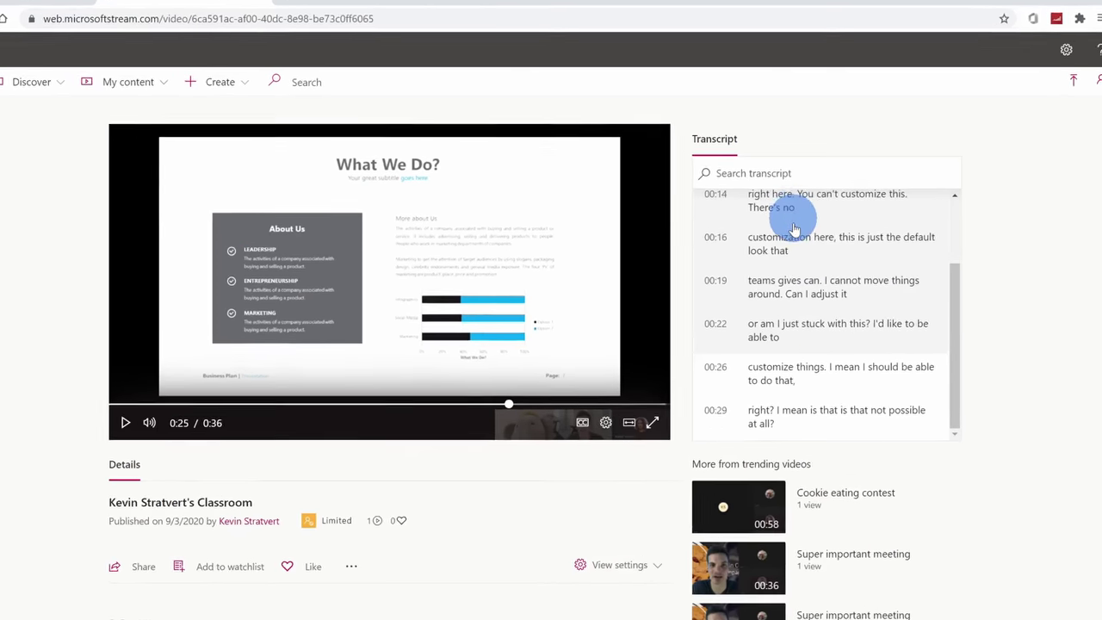
scroll(787, 320, "down", 2)
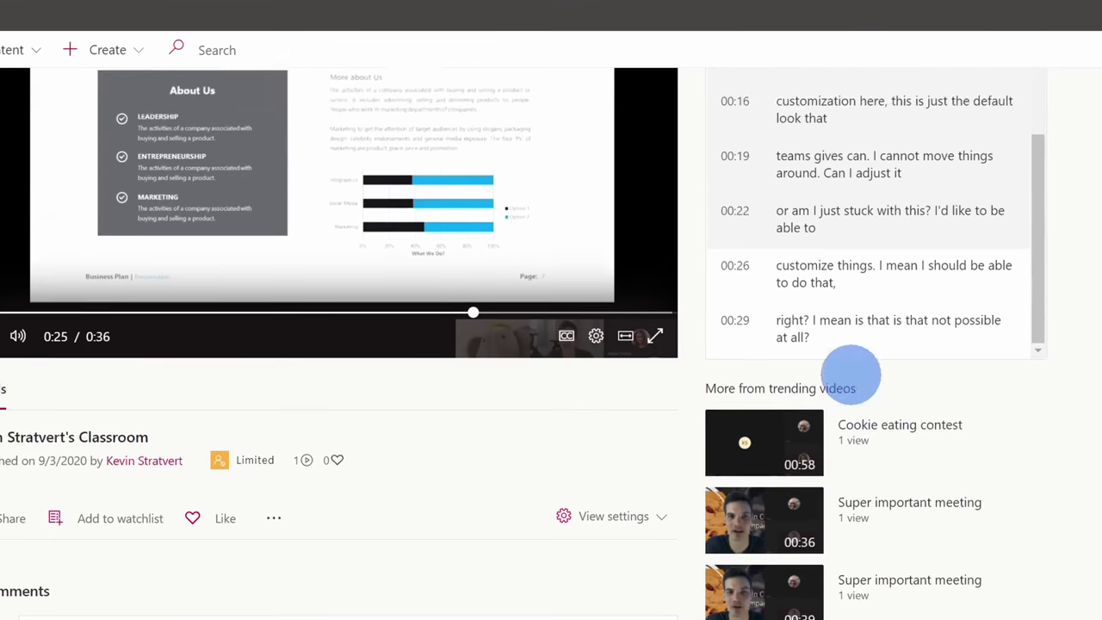
scroll(787, 320, "up", 2)
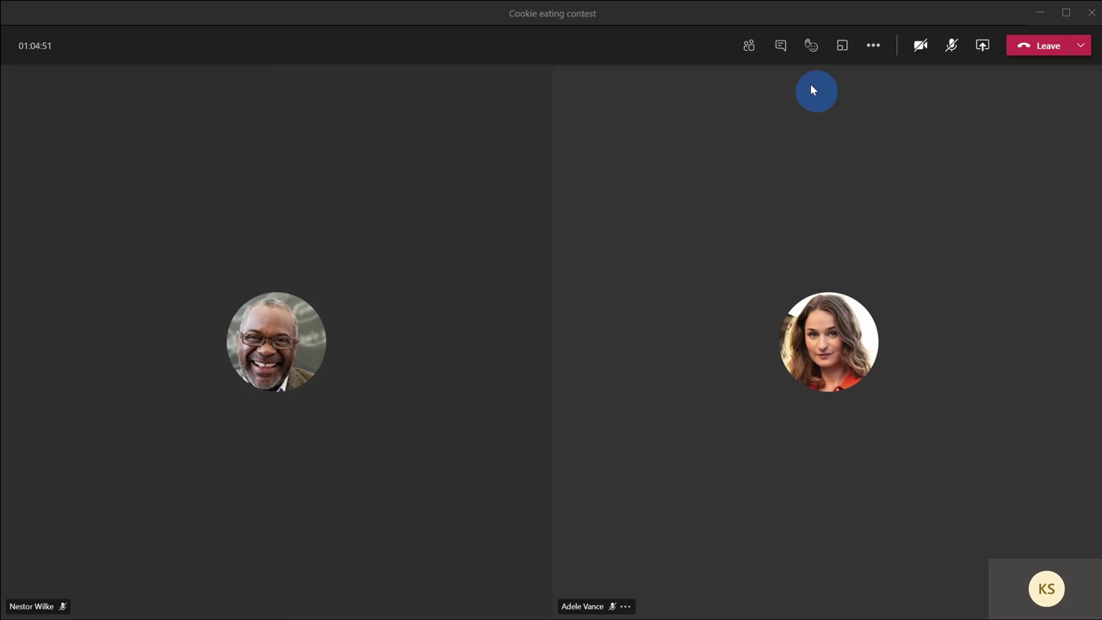
Step: From the participants list, create 2 breakout rooms, then start them and close them
left_click(751, 48)
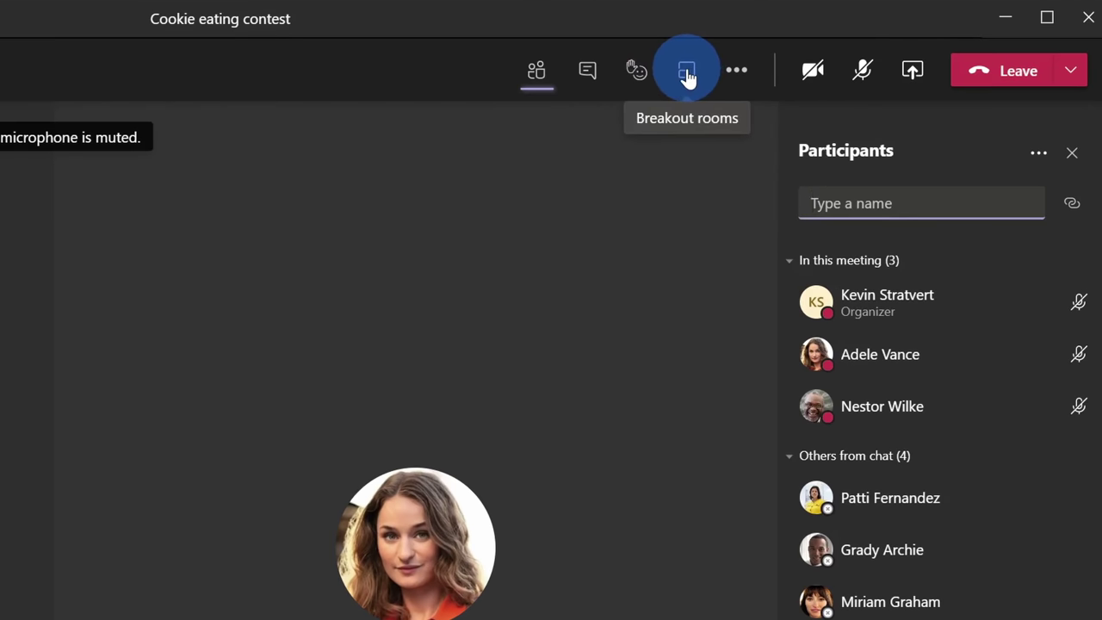
left_click(688, 74)
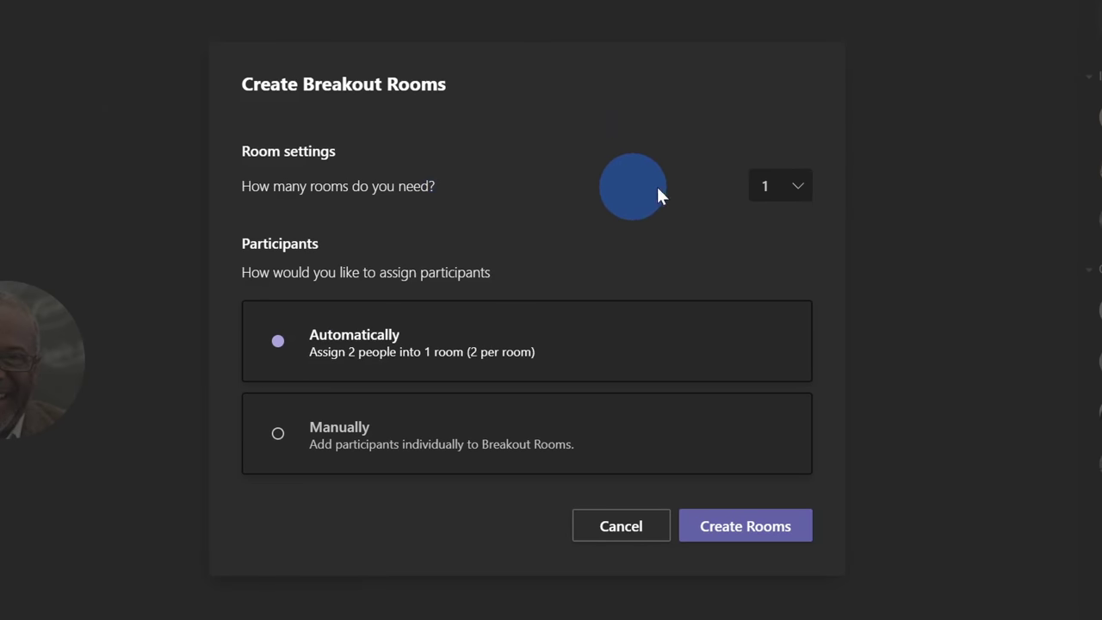
left_click(788, 188)
left_click(765, 247)
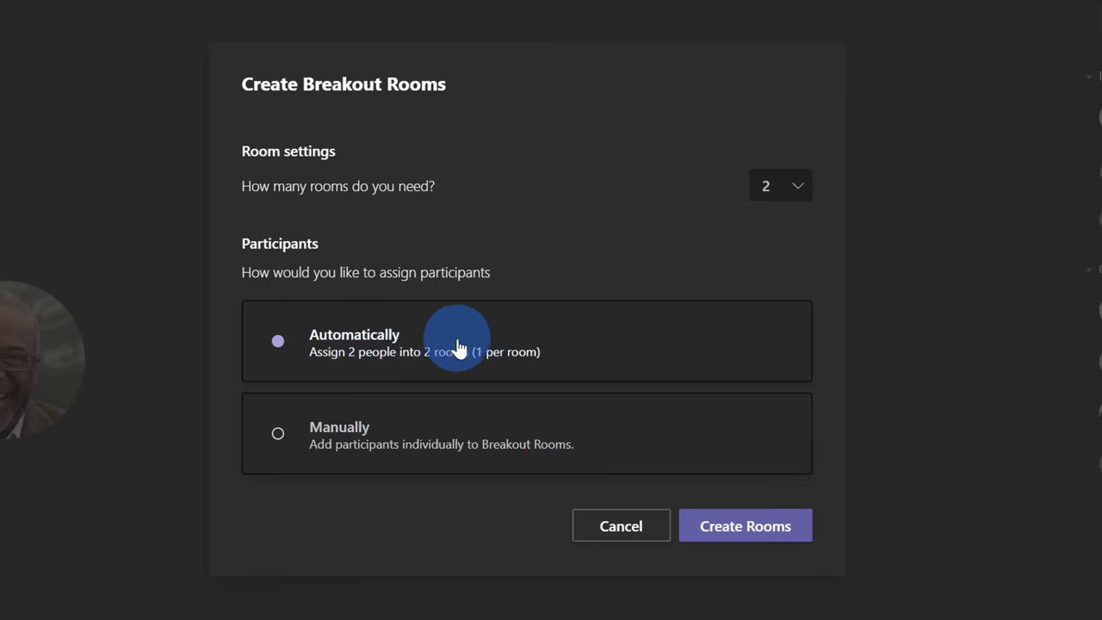
left_click(733, 530)
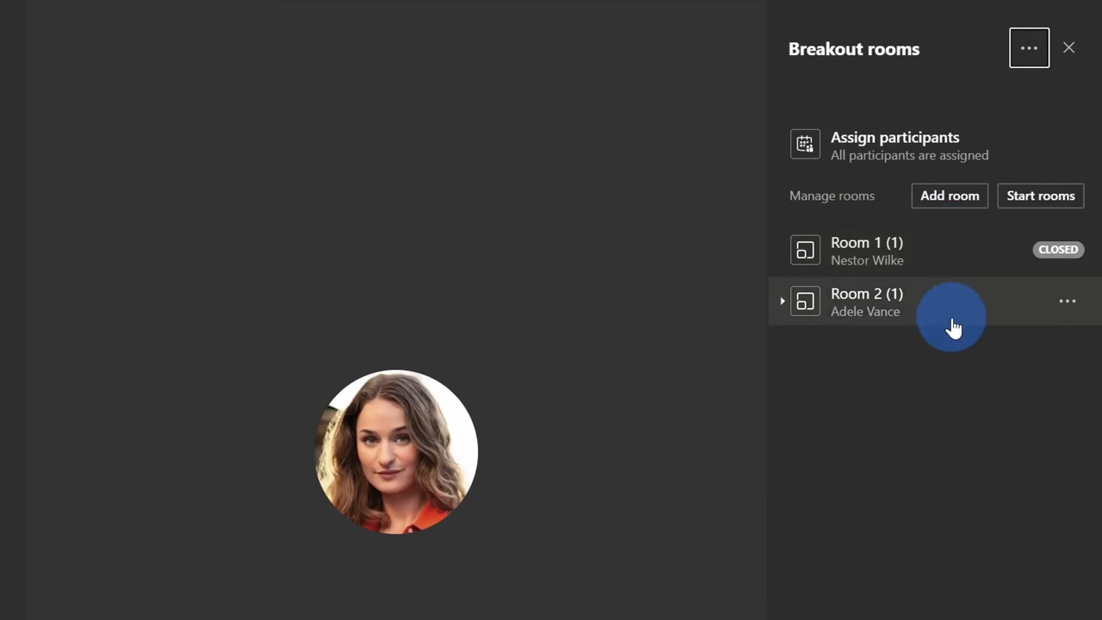
left_click(1030, 211)
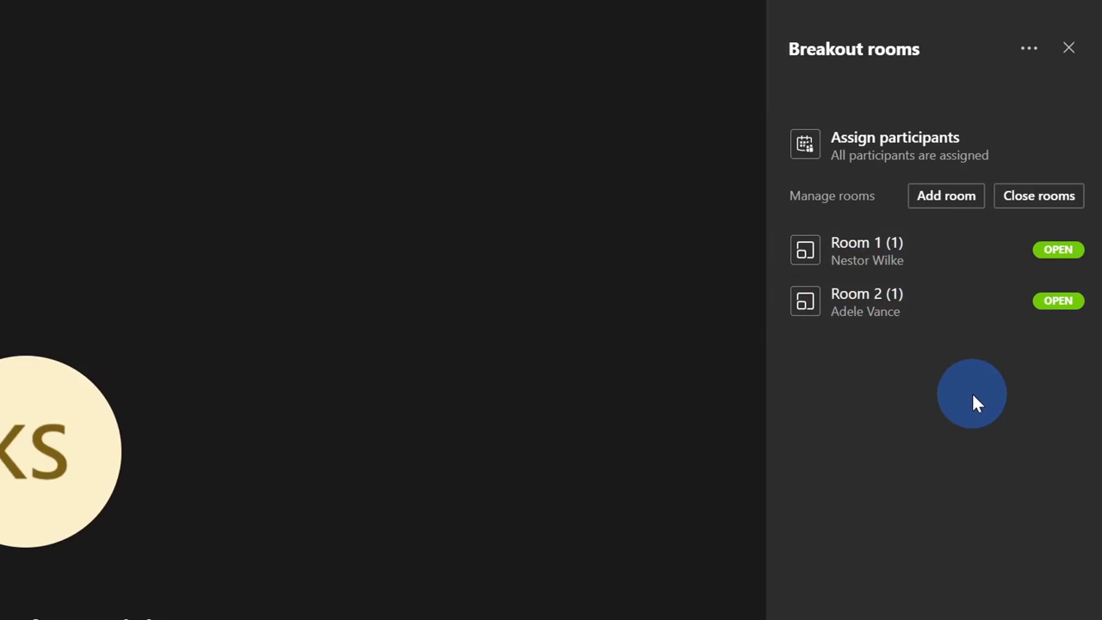
left_click(1031, 205)
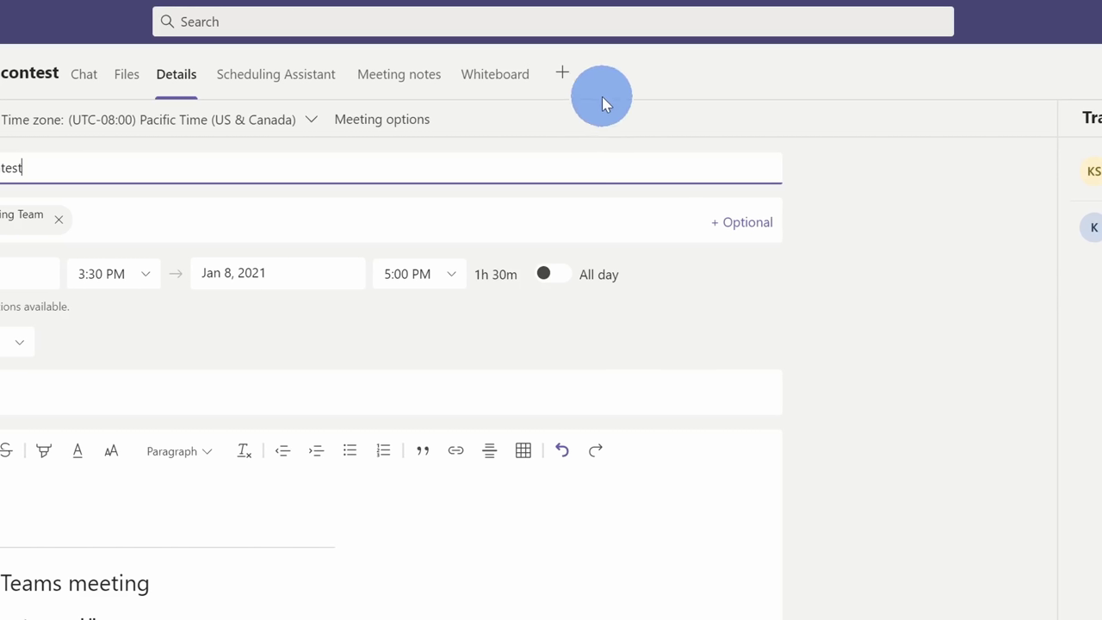
Step: Add and save a Forms tab on the meeting, then start a new anonymous poll
left_click(564, 74)
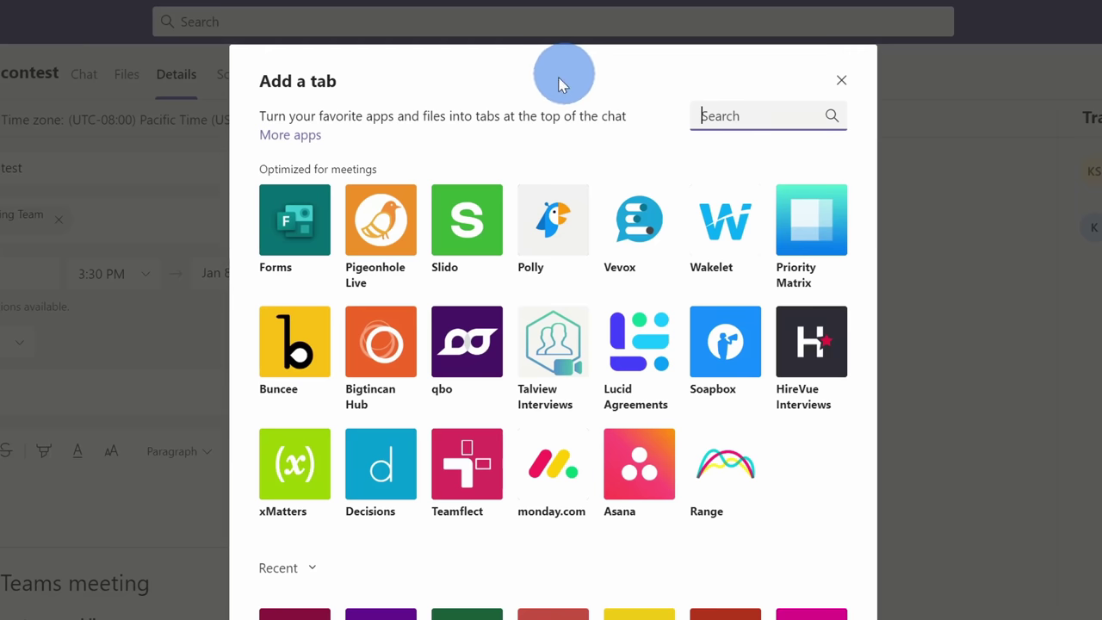
left_click(301, 228)
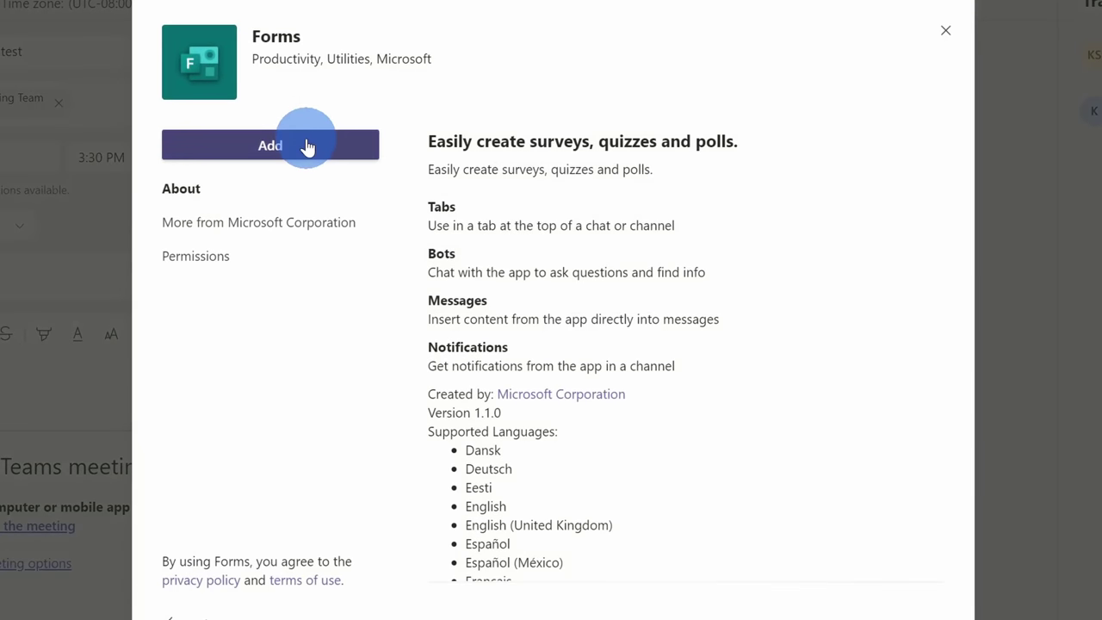
left_click(307, 148)
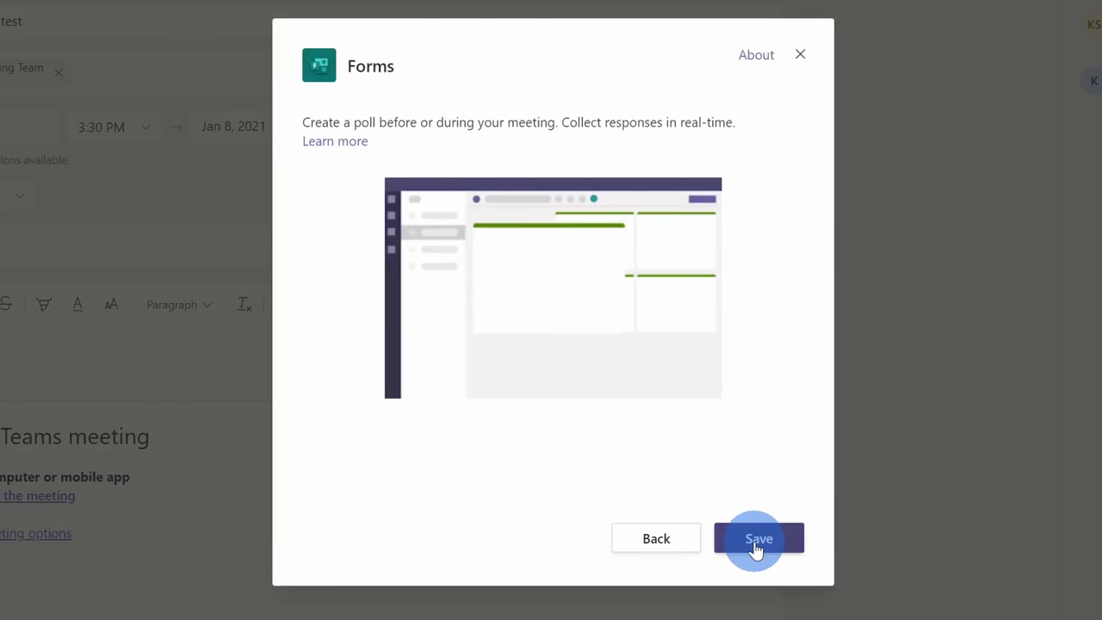
left_click(755, 540)
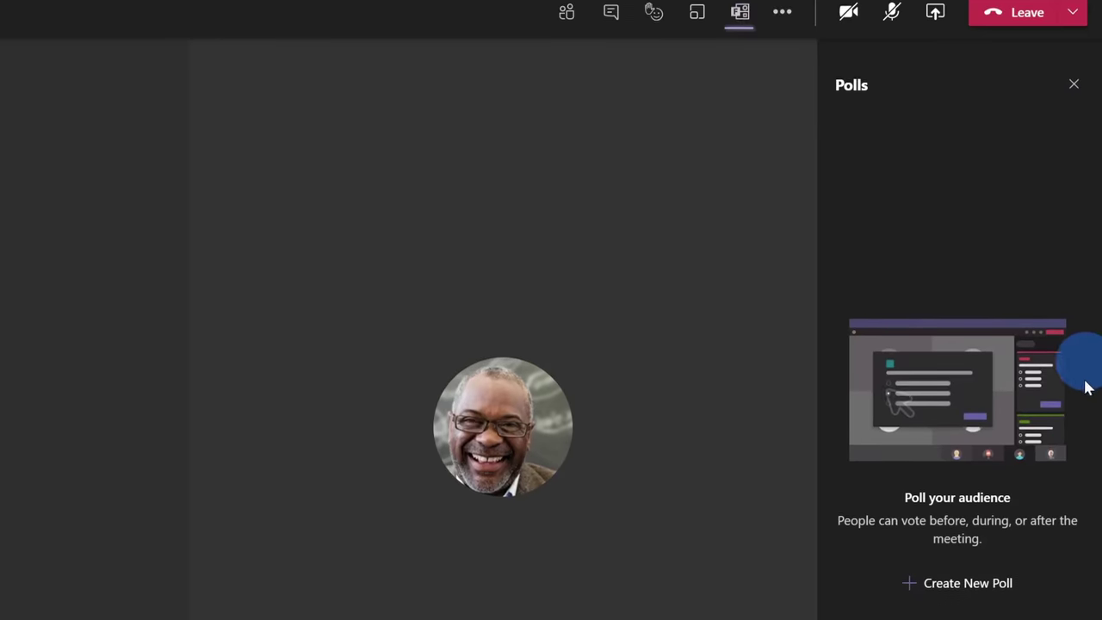
left_click(964, 579)
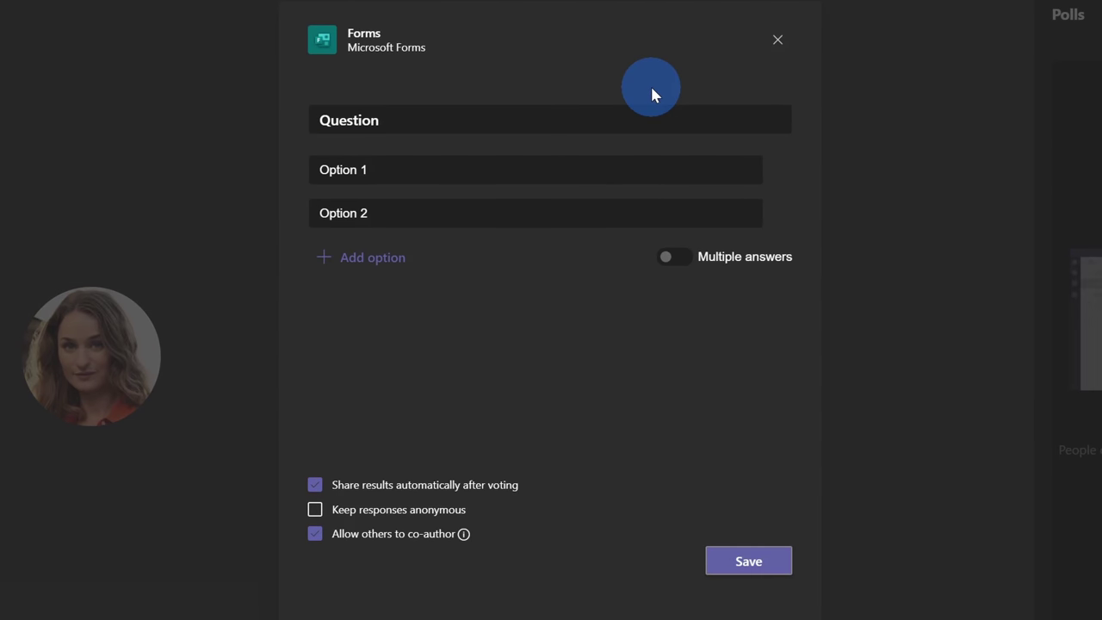
left_click(608, 129)
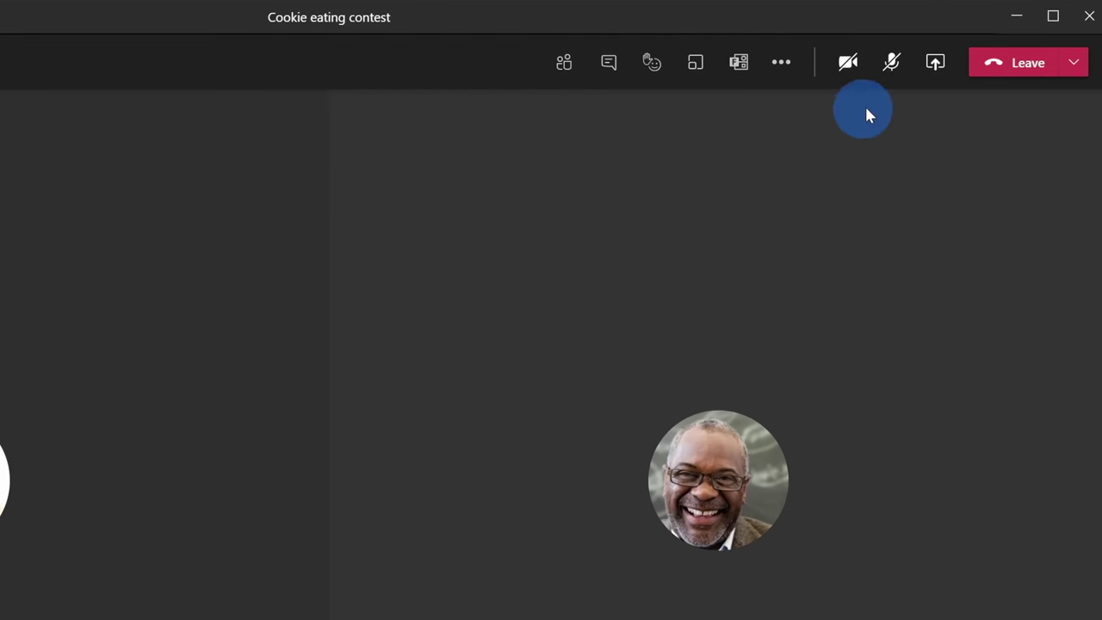
Step: Share a Microsoft Whiteboard, draw a black pen squiggle across it, and add a sticky note
left_click(933, 73)
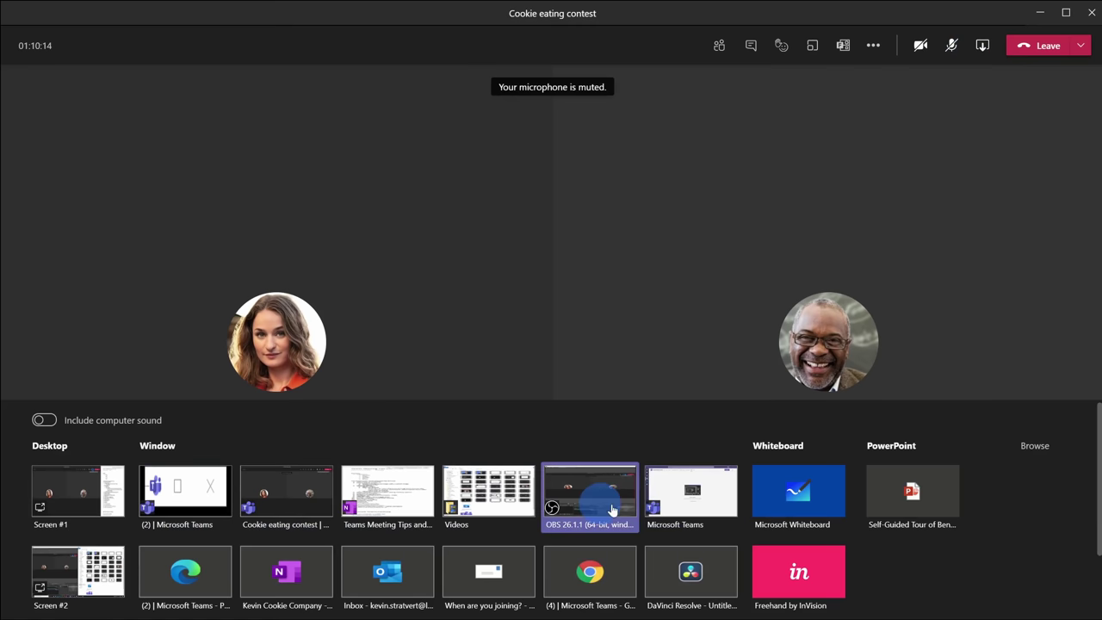
left_click(788, 491)
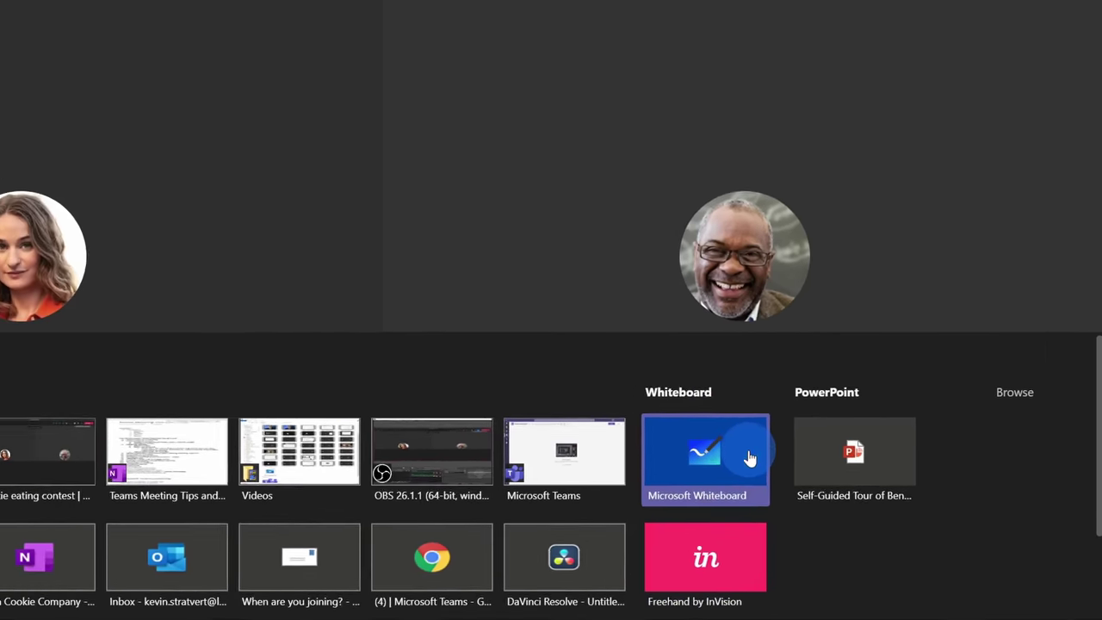
left_click(665, 421)
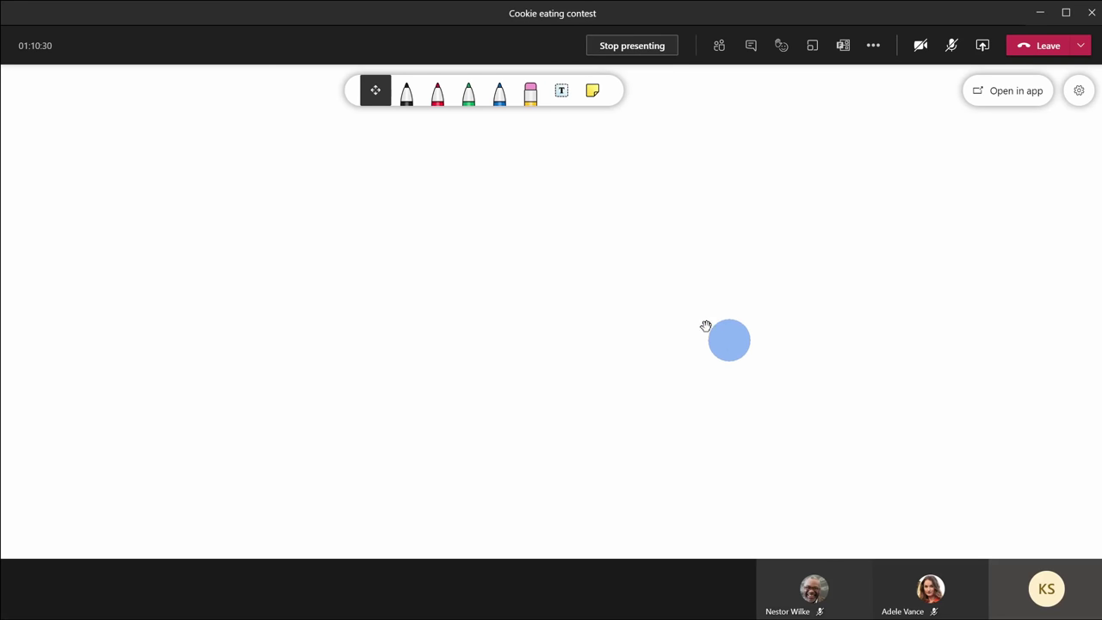
left_click(407, 93)
mouse_move(310, 197)
left_mouse_down()
mouse_move(320, 293)
mouse_move(519, 300)
mouse_move(595, 396)
mouse_move(852, 310)
mouse_move(883, 378)
left_mouse_up()
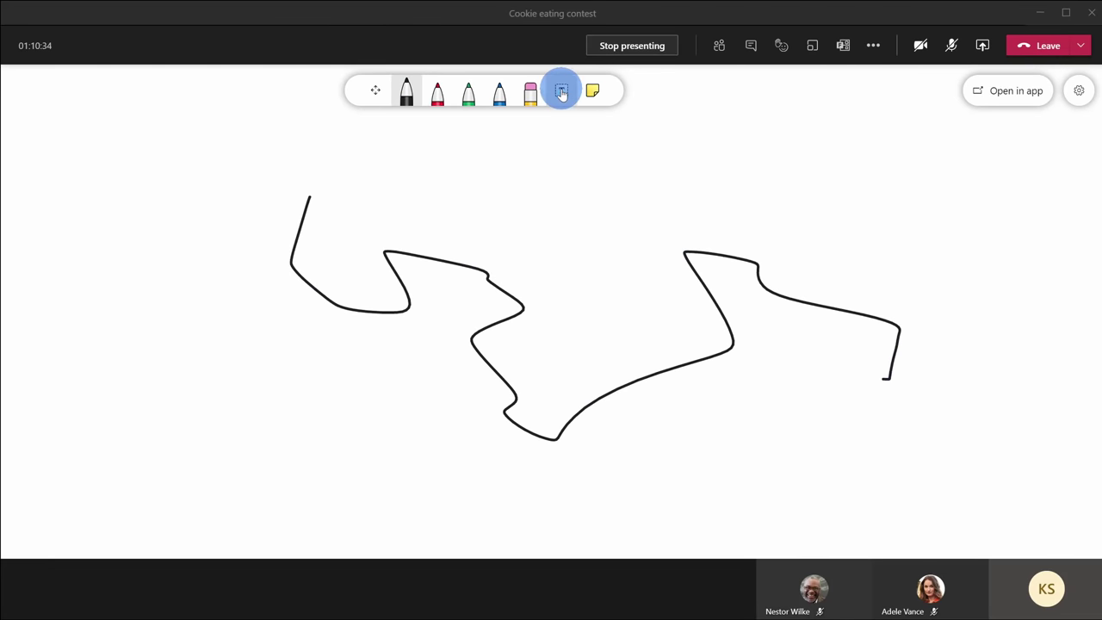
left_click(599, 93)
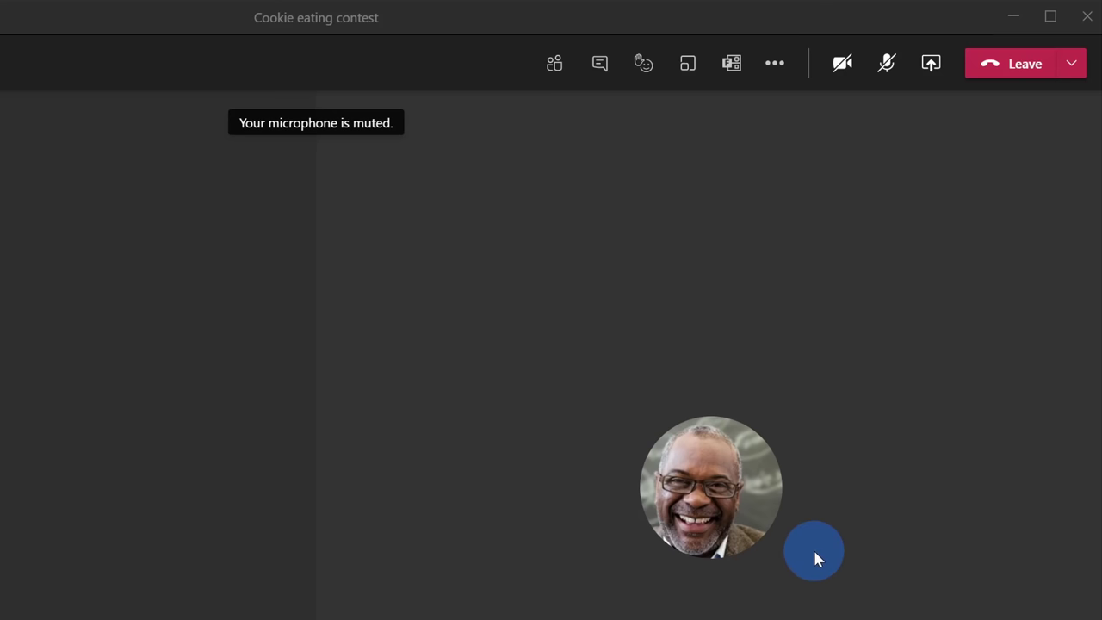
Step: Choose Turn off incoming video from the More actions menu
left_click(776, 70)
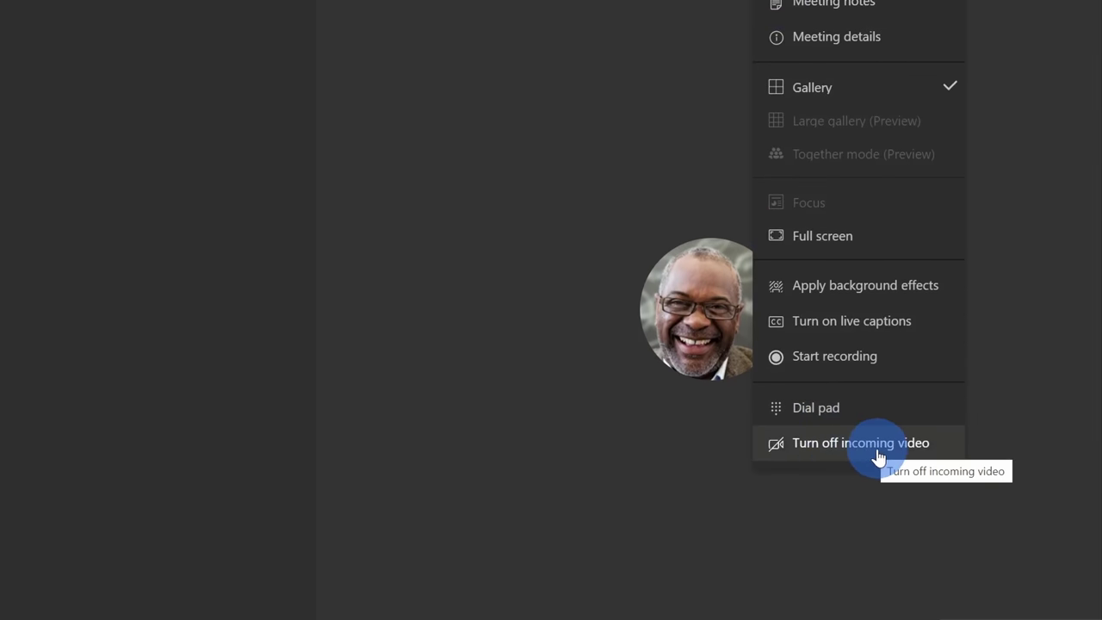
left_click(868, 440)
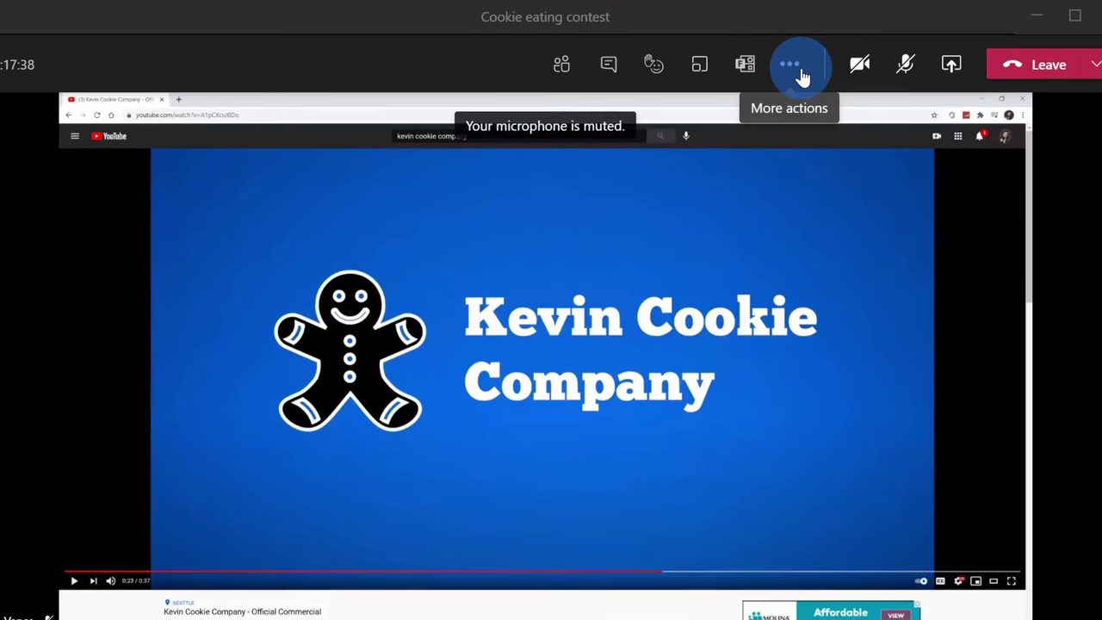
Step: Focus on the shared Kevin Cookie Company screen, then switch the meeting to full screen
left_click(802, 77)
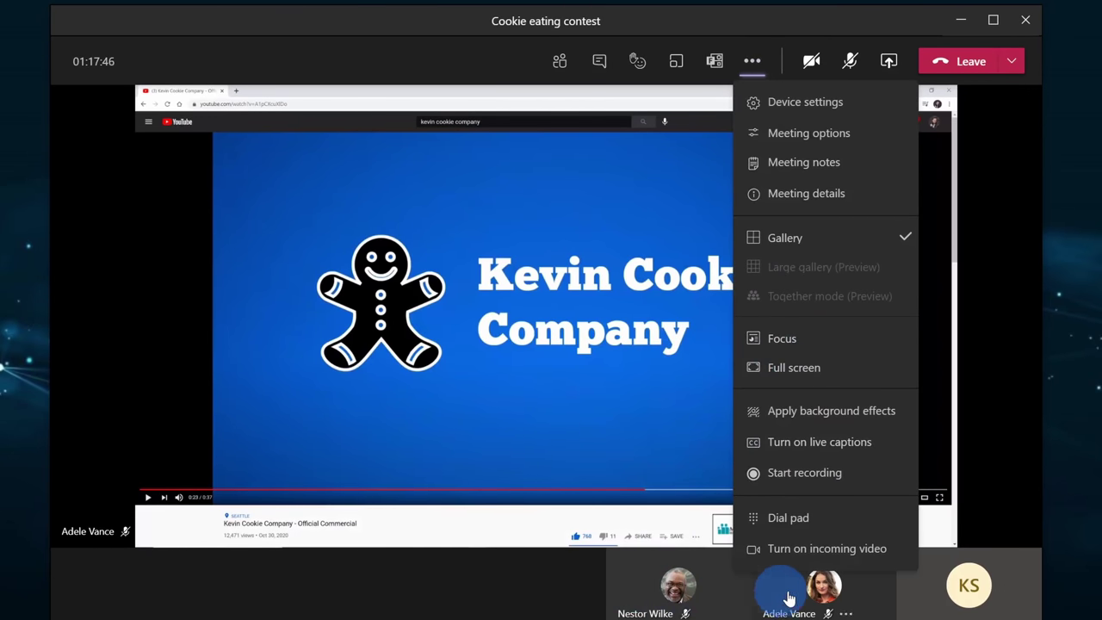
left_click(822, 341)
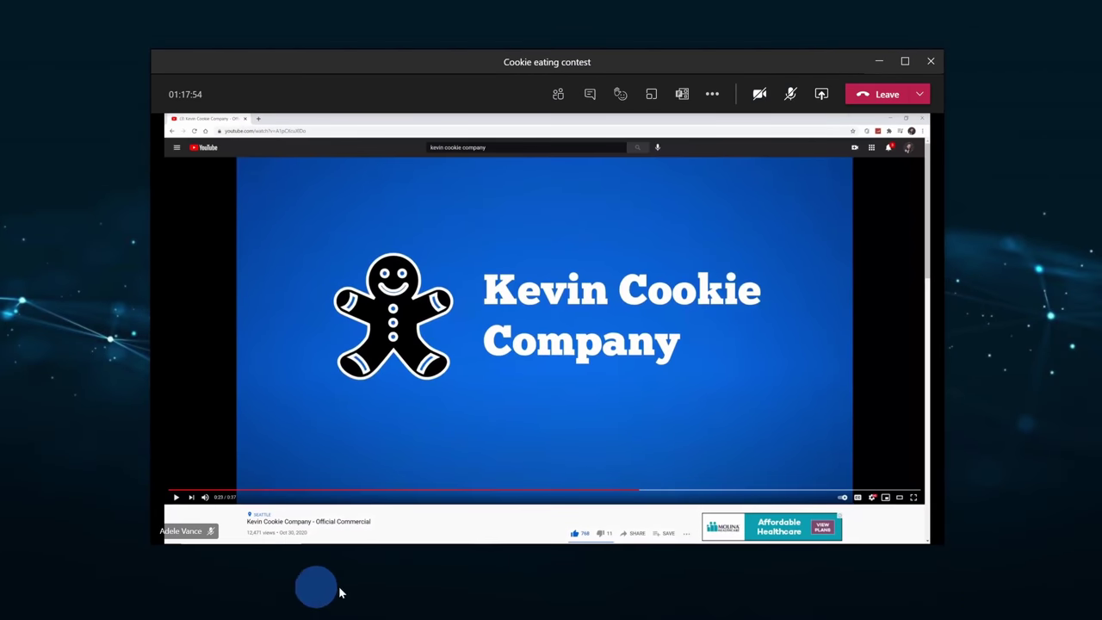
left_click(709, 98)
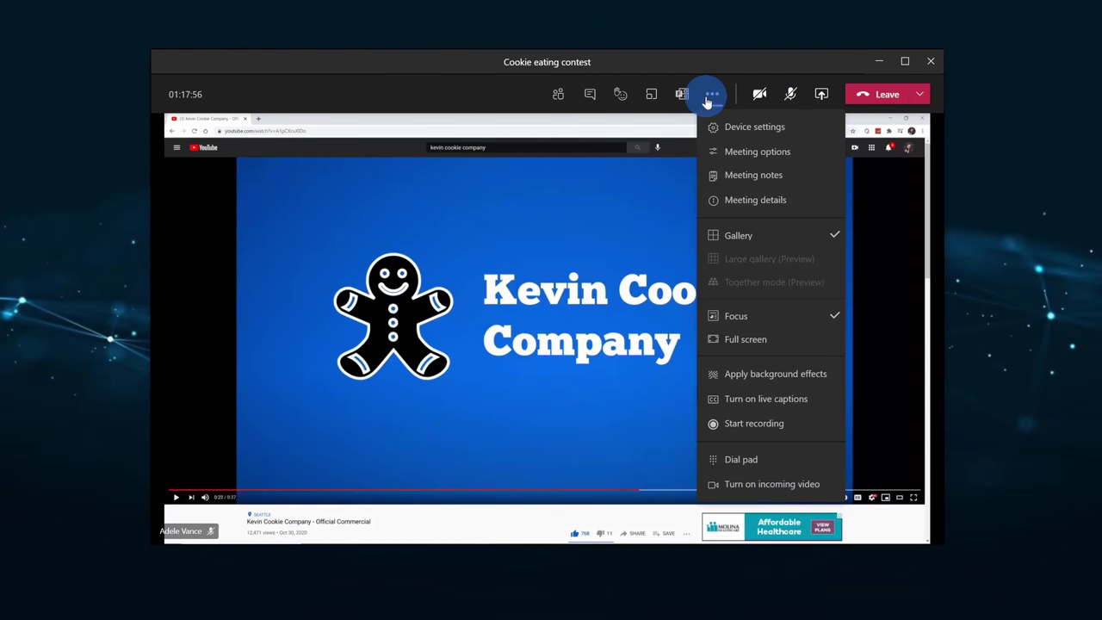
left_click(782, 343)
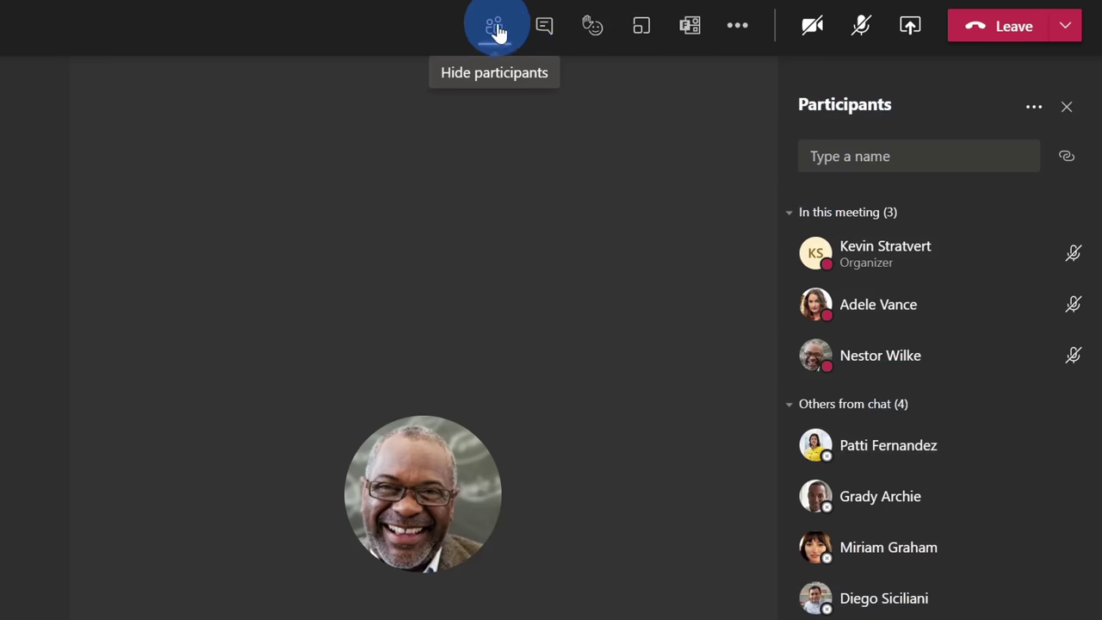
Step: Download the attendance list from the Participants pane's options menu
left_click(1035, 113)
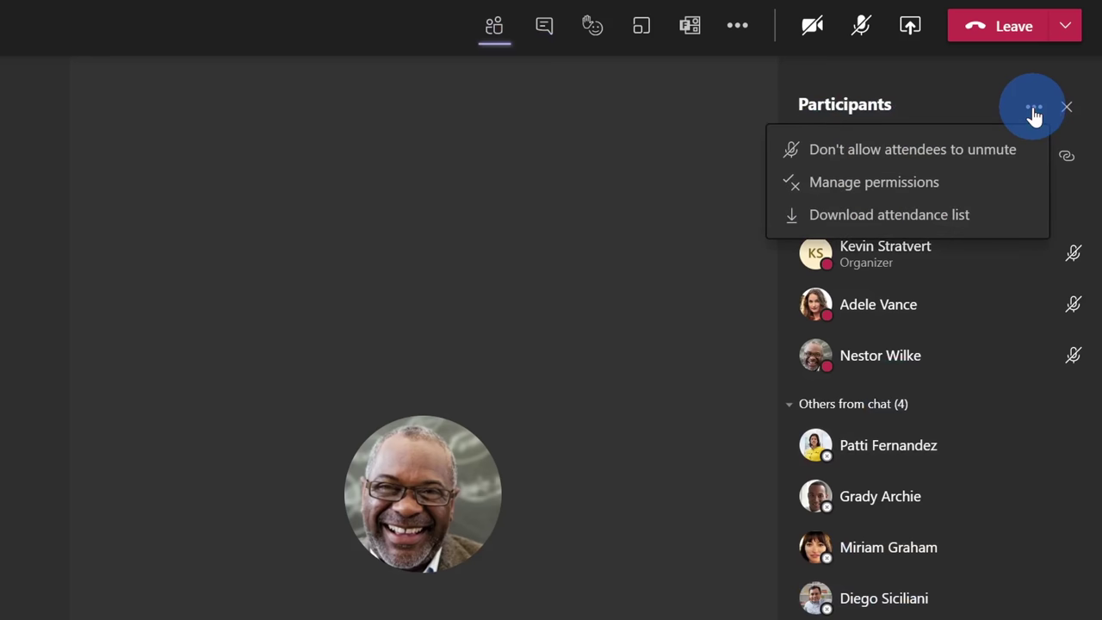
left_click(923, 228)
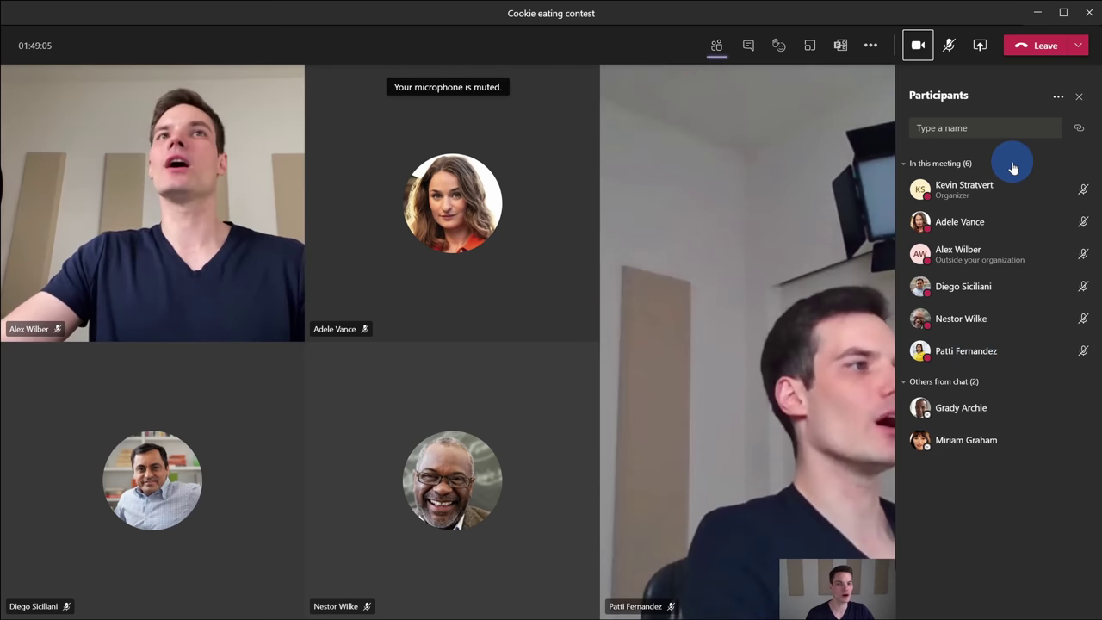
Step: Open the toolbar's More actions menu to reveal the view options, including Together mode
mouse_move(1027, 403)
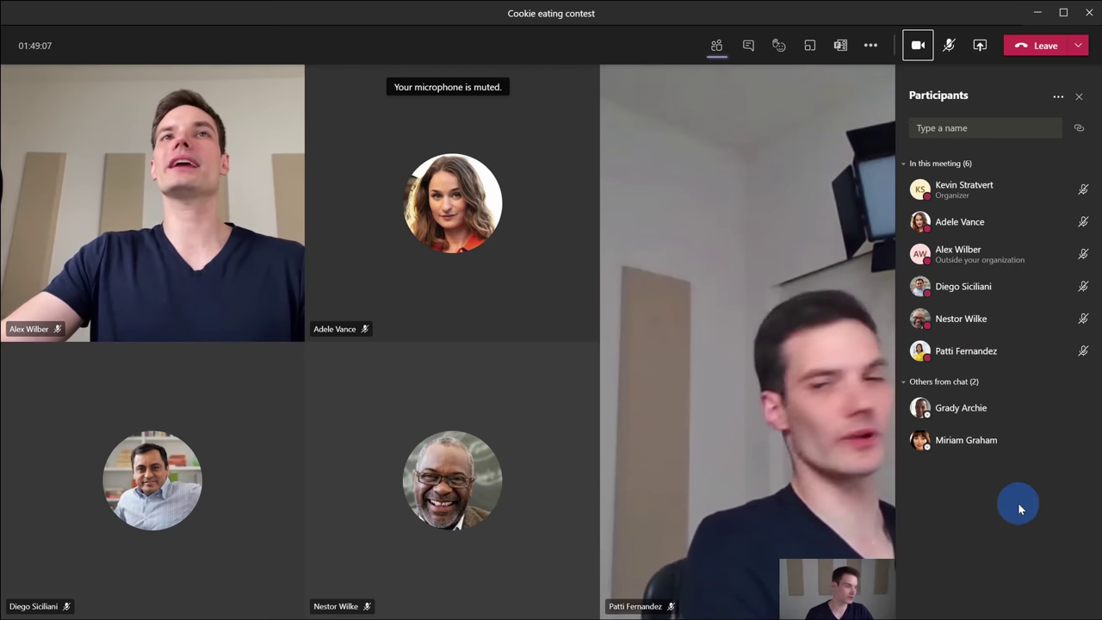
mouse_move(1020, 433)
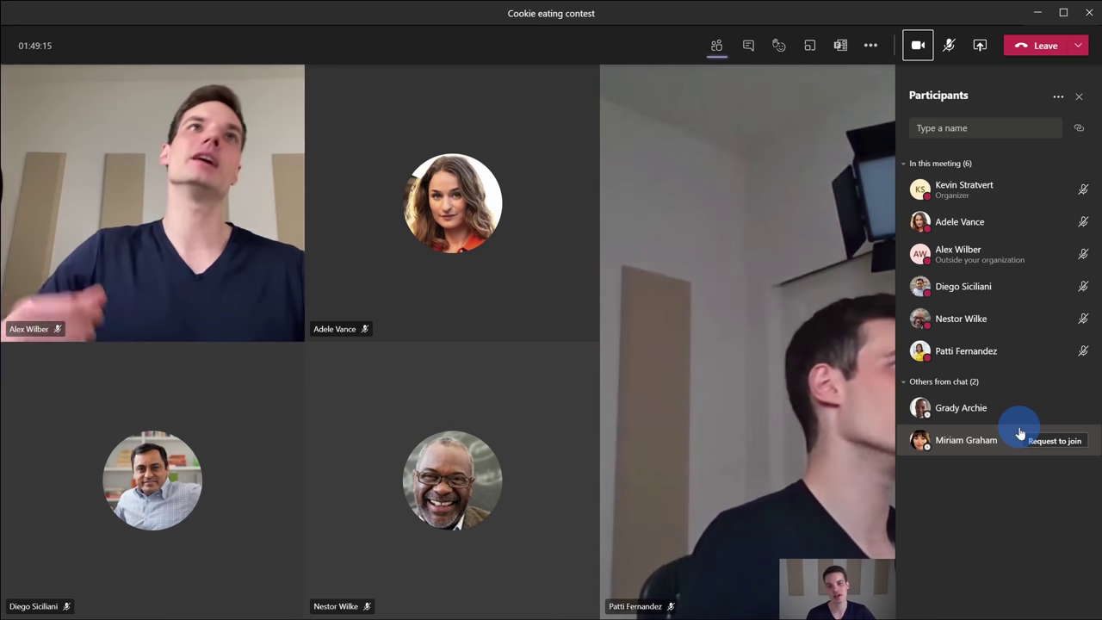
mouse_move(1023, 354)
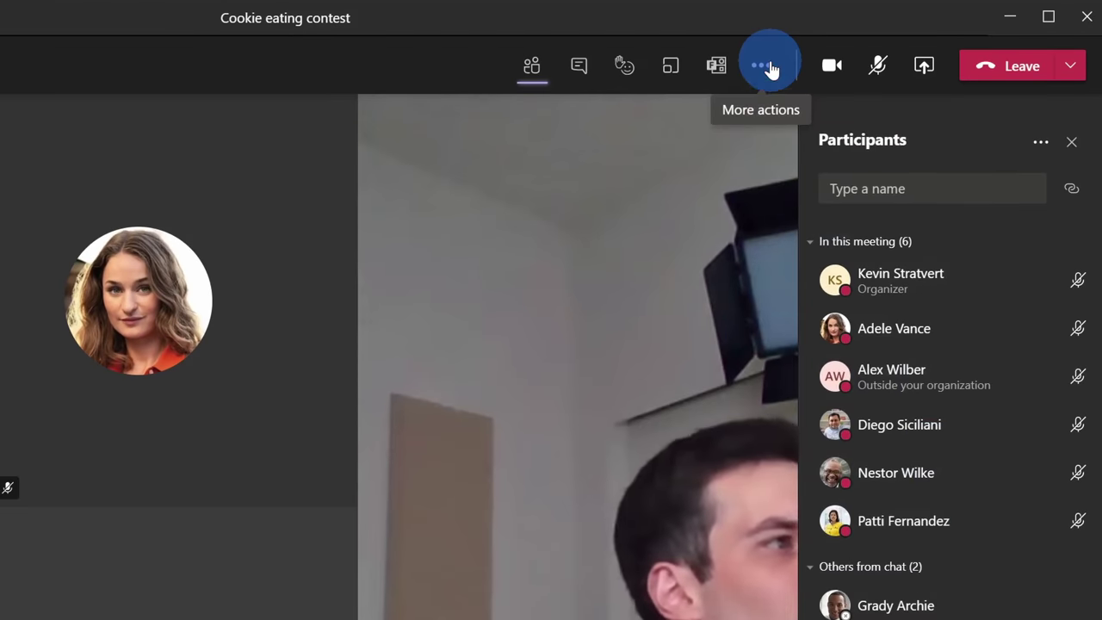
left_click(873, 46)
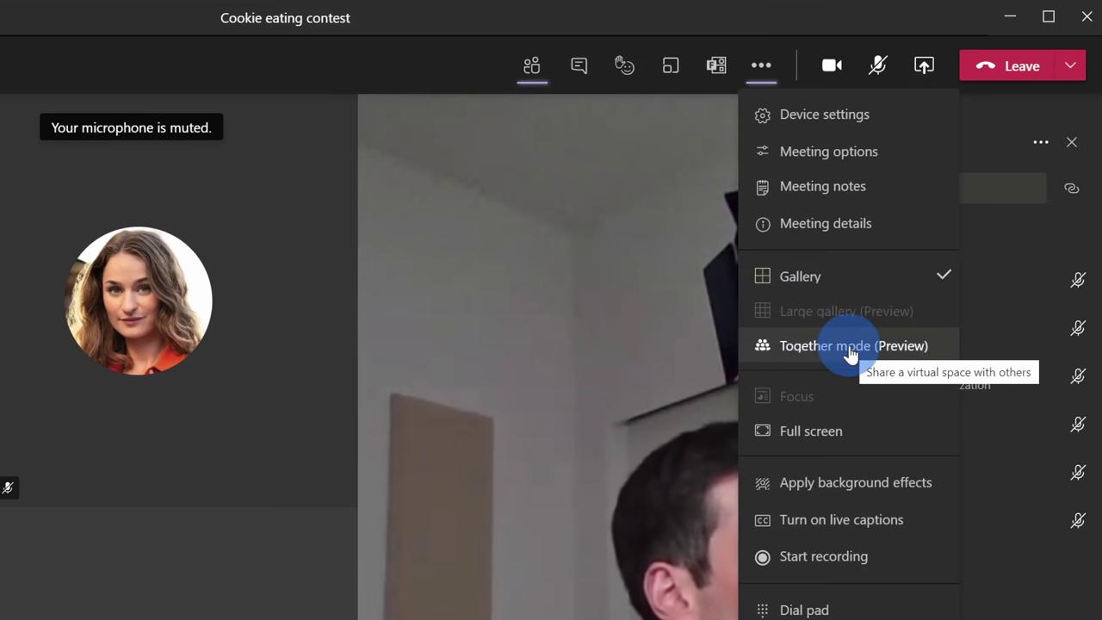
Step: Switch to Together mode and apply the white stone-steps scene for everyone
left_click(849, 354)
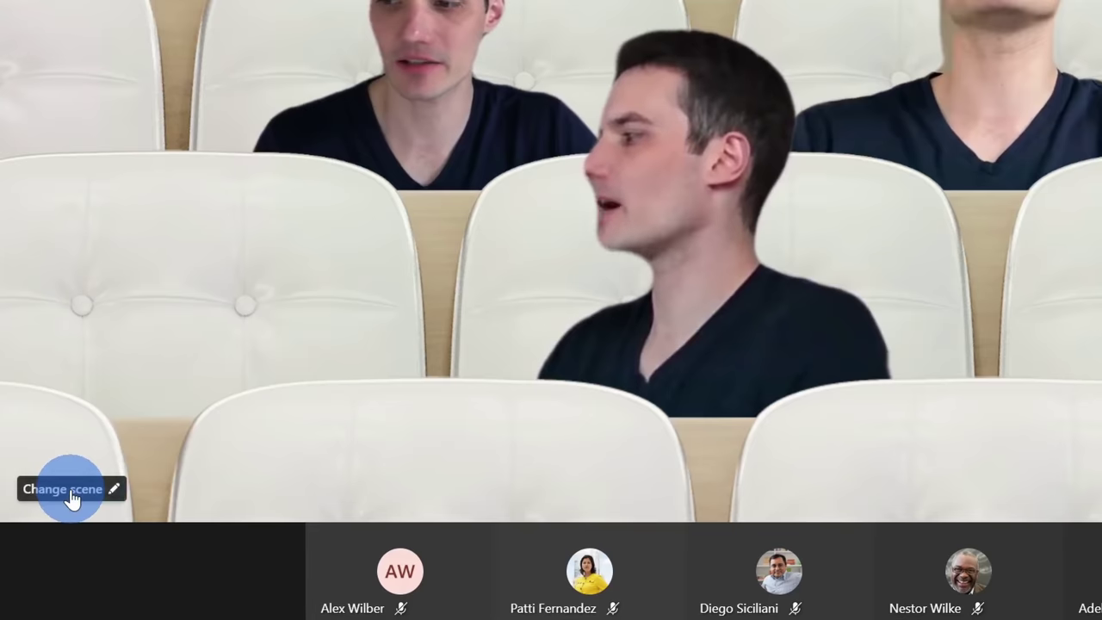
left_click(91, 500)
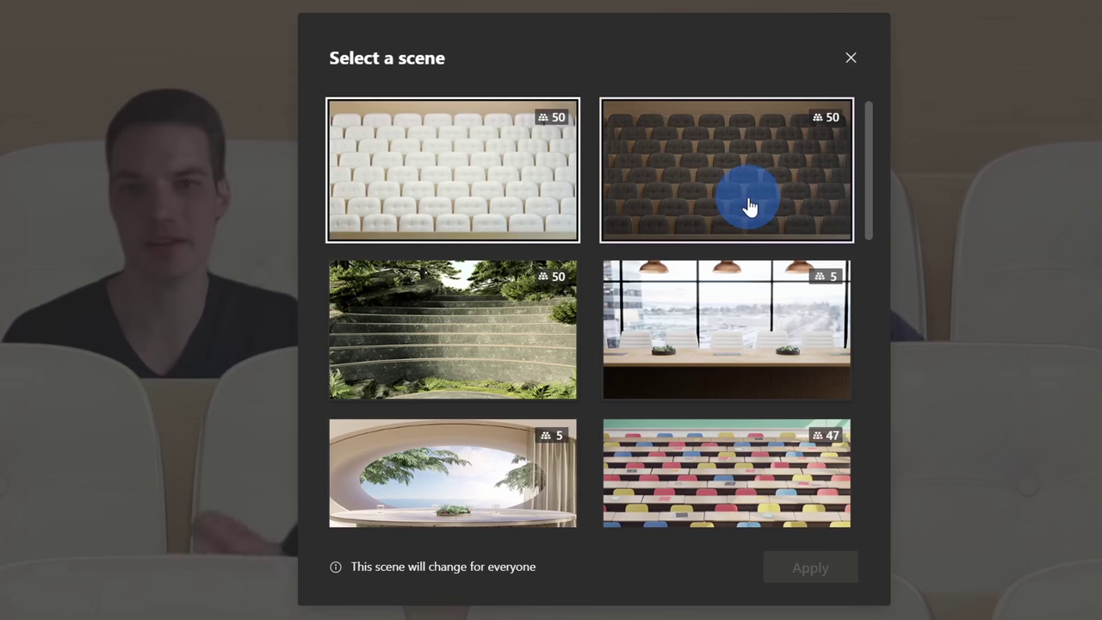
scroll(749, 205, "down", 1)
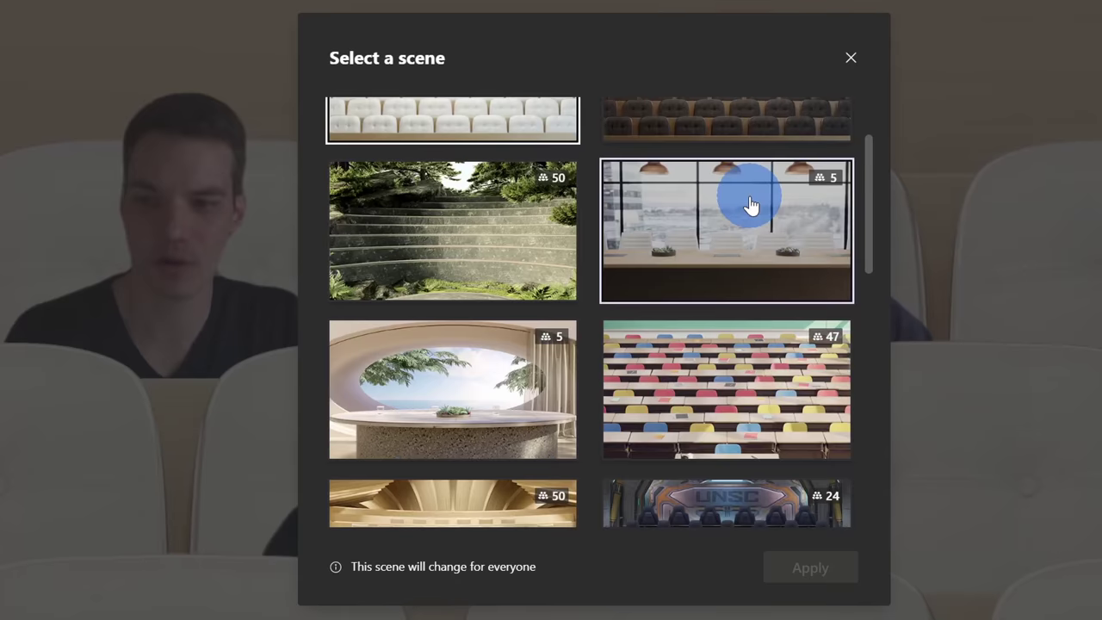
scroll(749, 205, "down", 3)
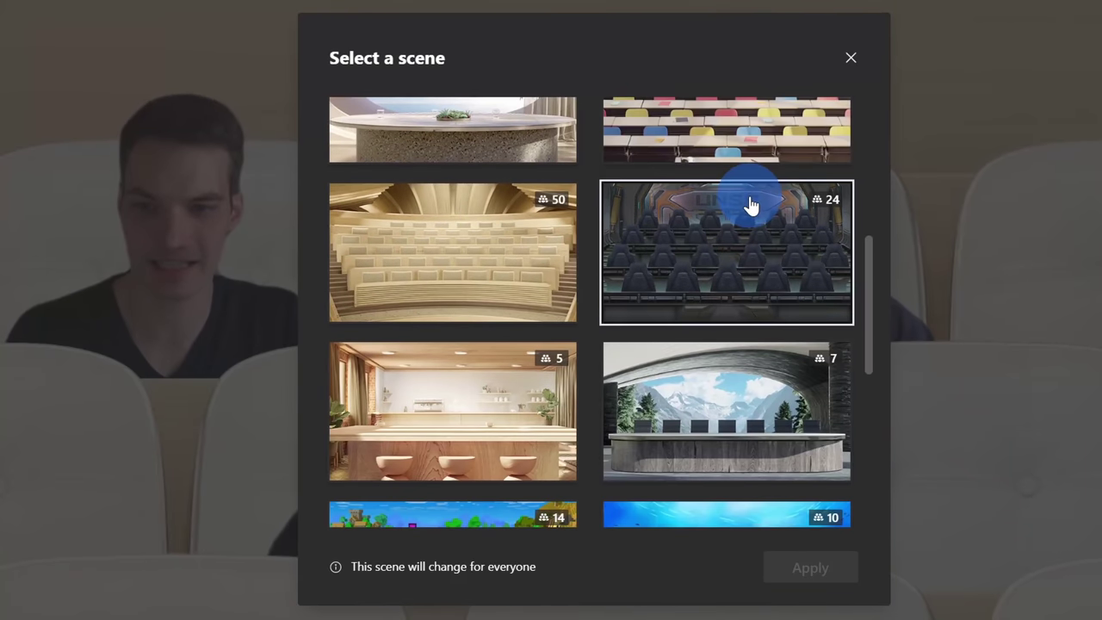
scroll(749, 205, "down", 4)
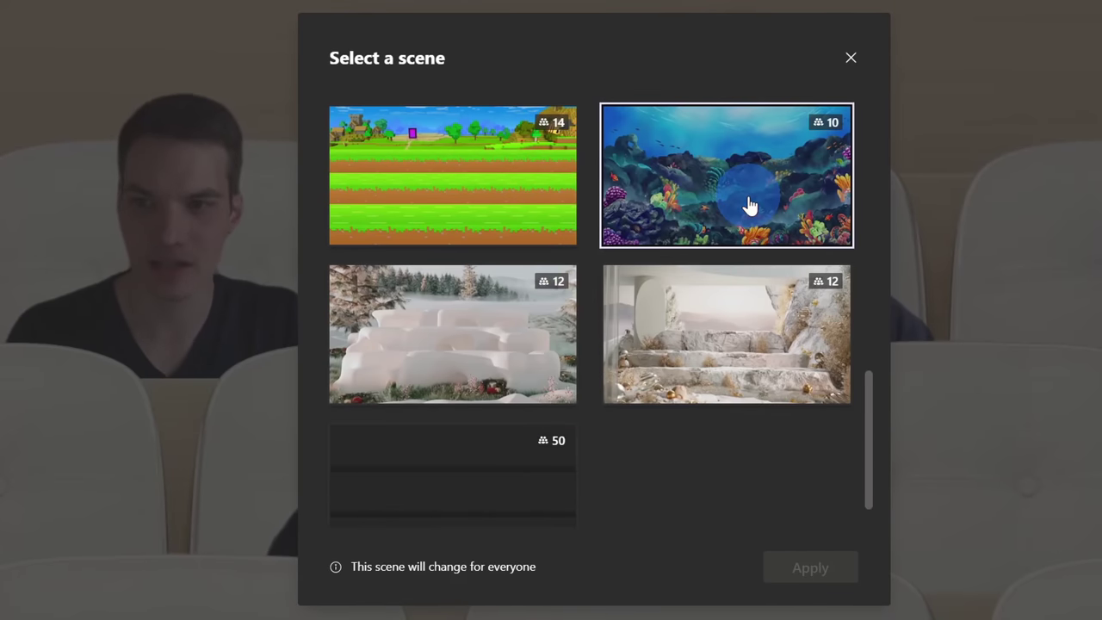
left_click(715, 351)
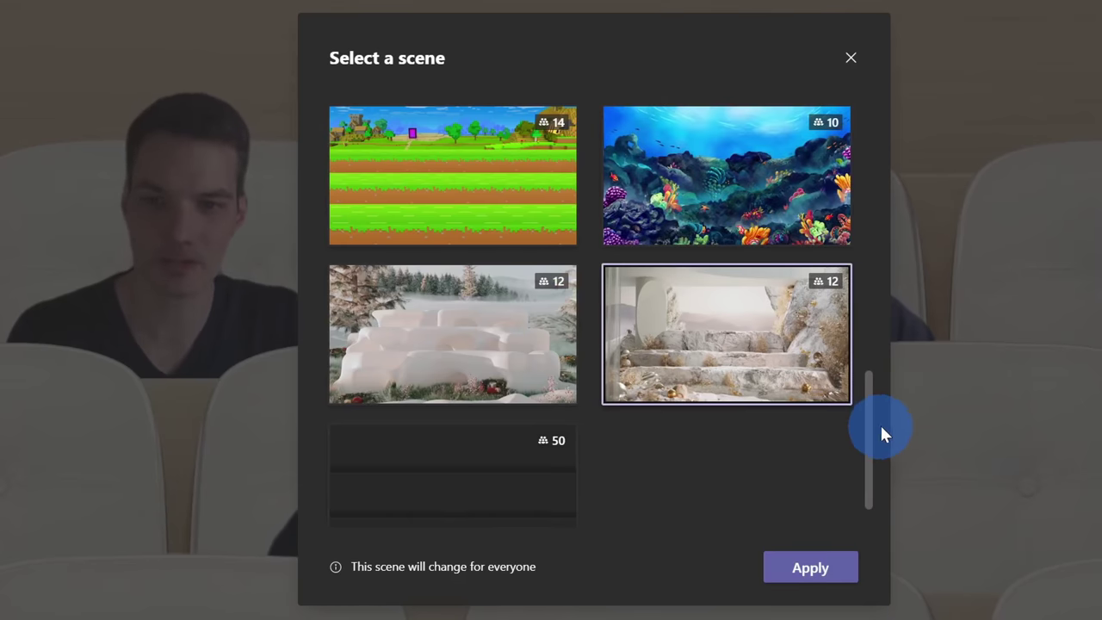
left_click(810, 575)
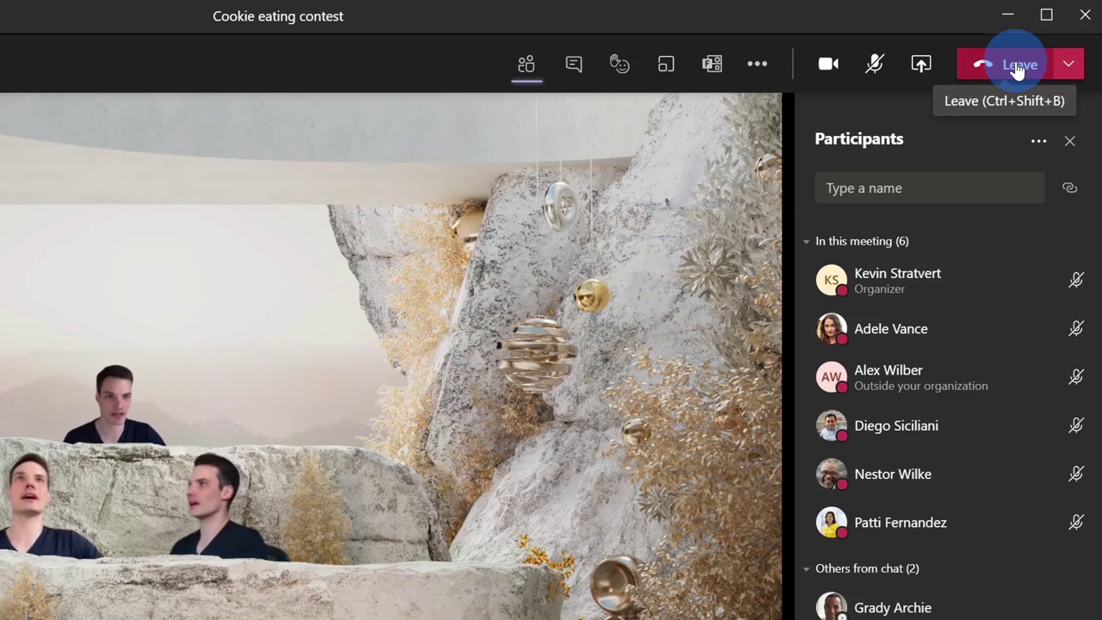
Step: Expand the arrow beside Leave to reveal the Leave and End meeting options
left_click(1076, 69)
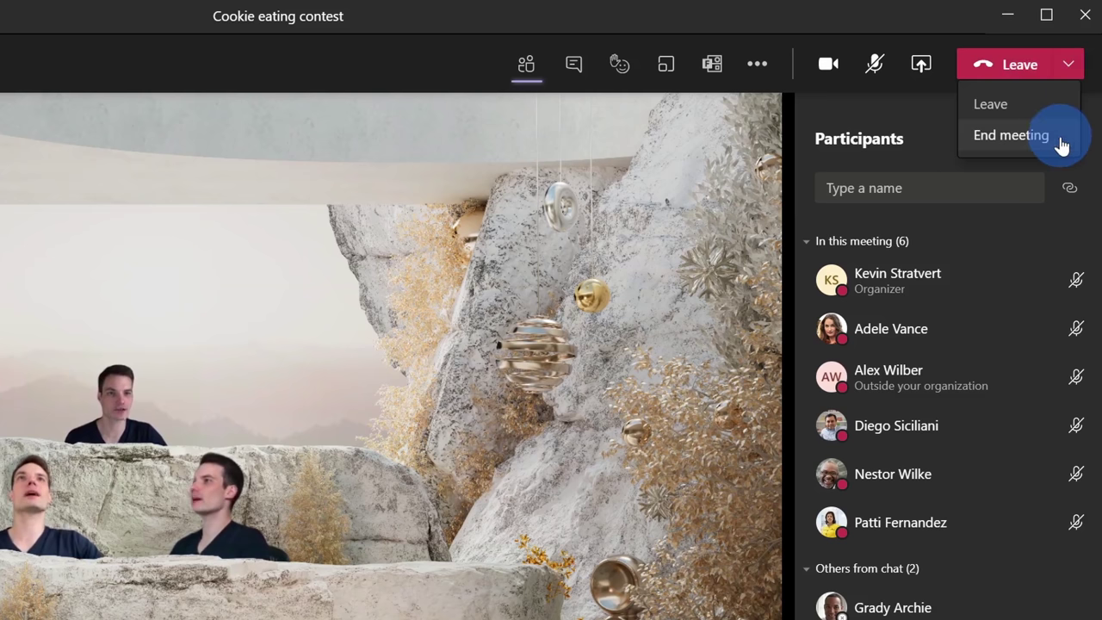